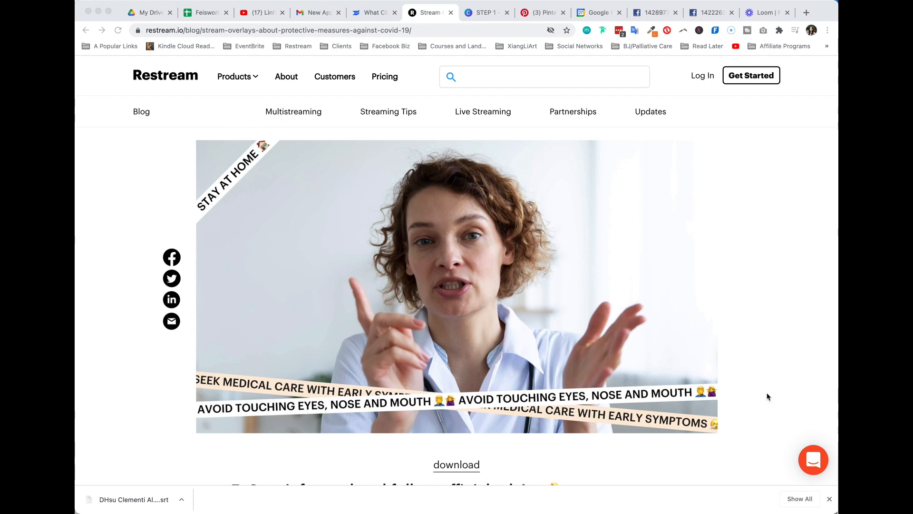
- Switch to the Canva design, add a square shape to page 10 and flatten it into a thin horizontal bar
click(484, 18)
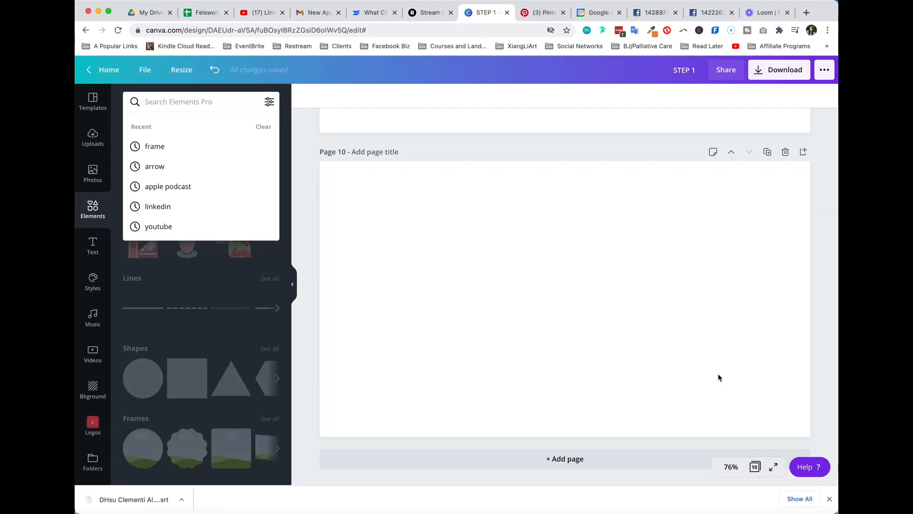
click(822, 377)
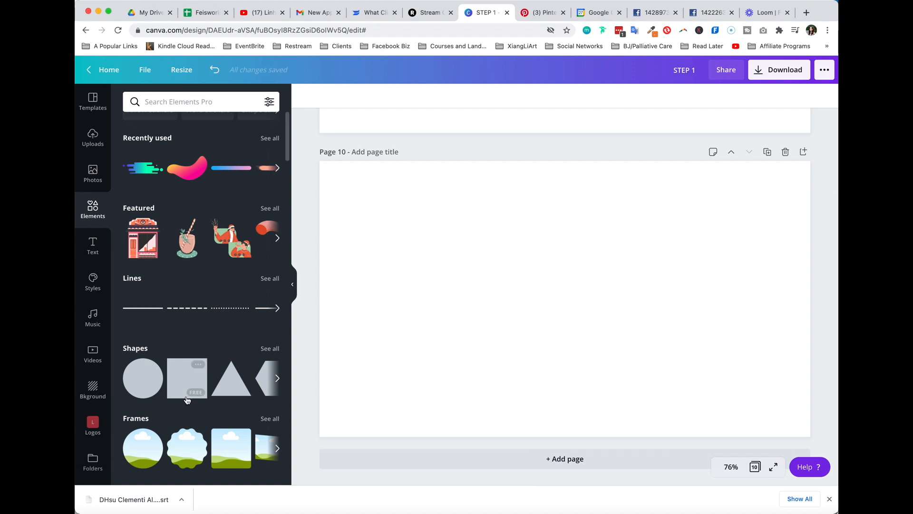
scroll(200, 304, down, 1)
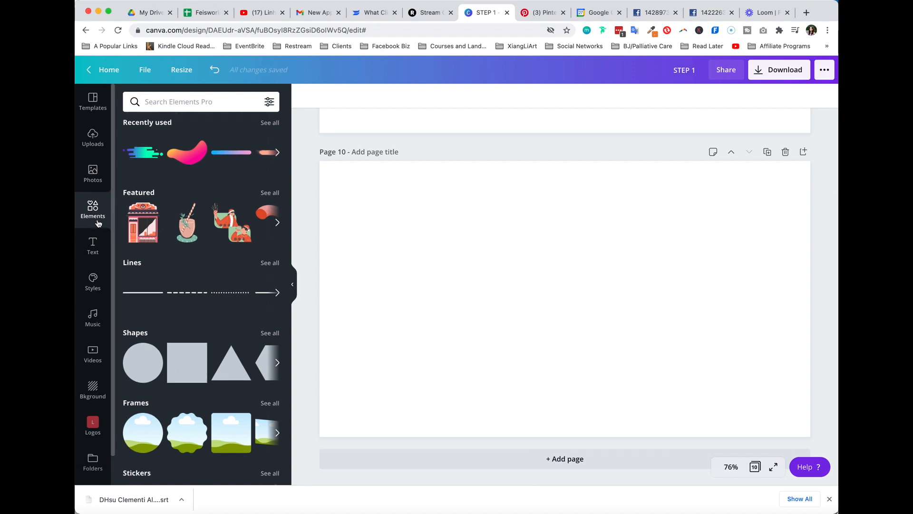
scroll(200, 304, down, 3)
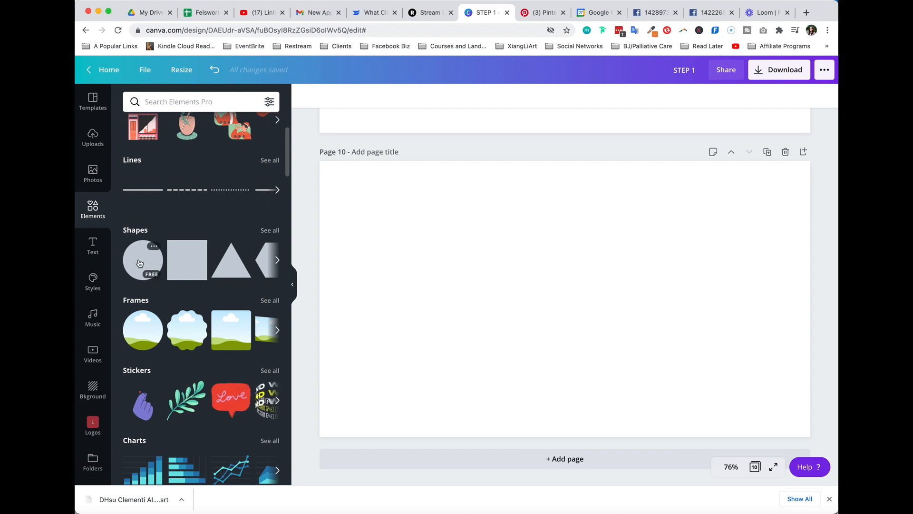
click(179, 263)
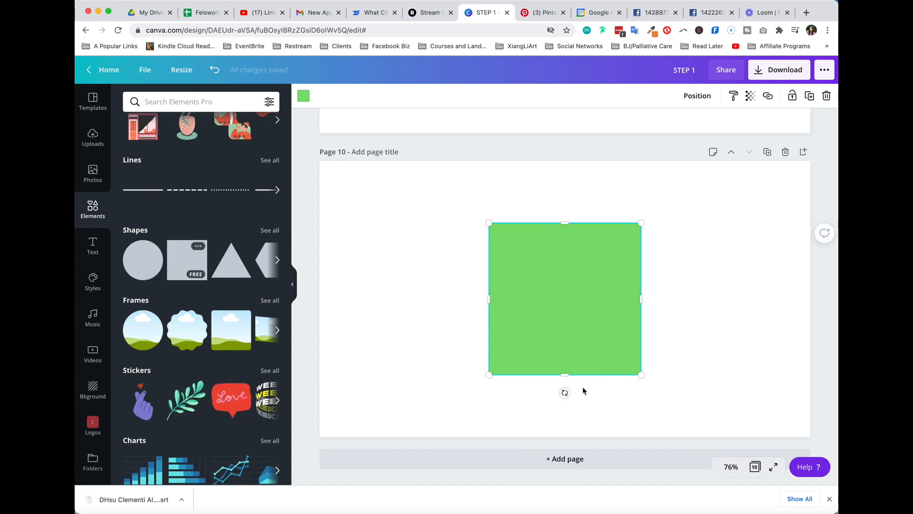
drag(564, 375, 564, 241)
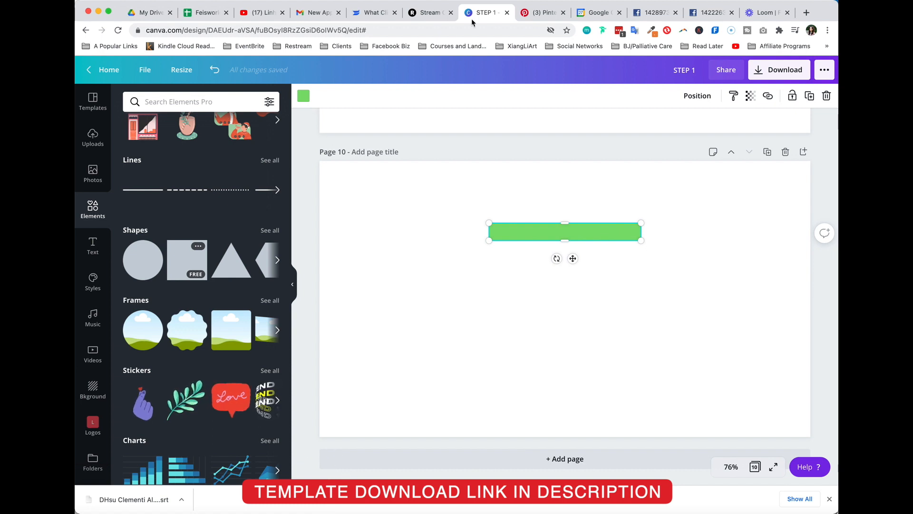
- Check the banner style in the Restream blog example, and recolor the thin green bar black
click(419, 14)
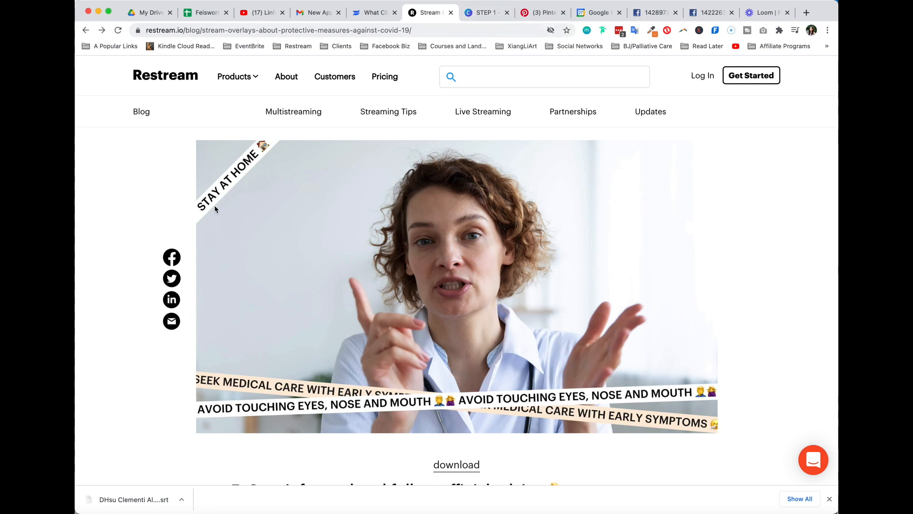
click(475, 14)
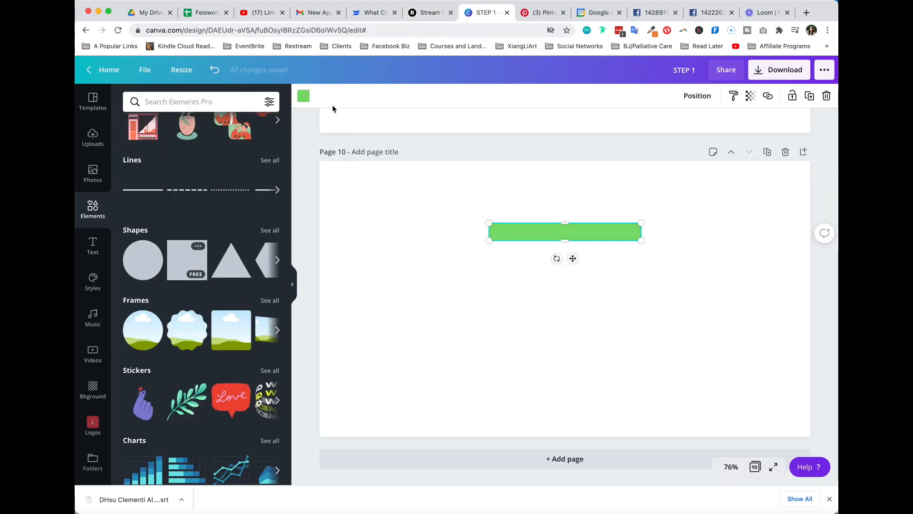
click(301, 96)
click(133, 195)
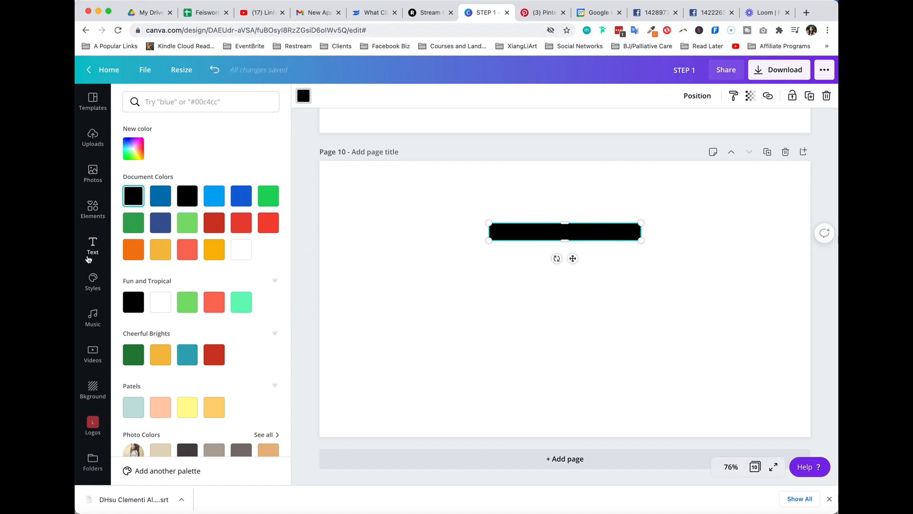
- Add a subheading text box, color its text white, and align it over the black bar
click(91, 250)
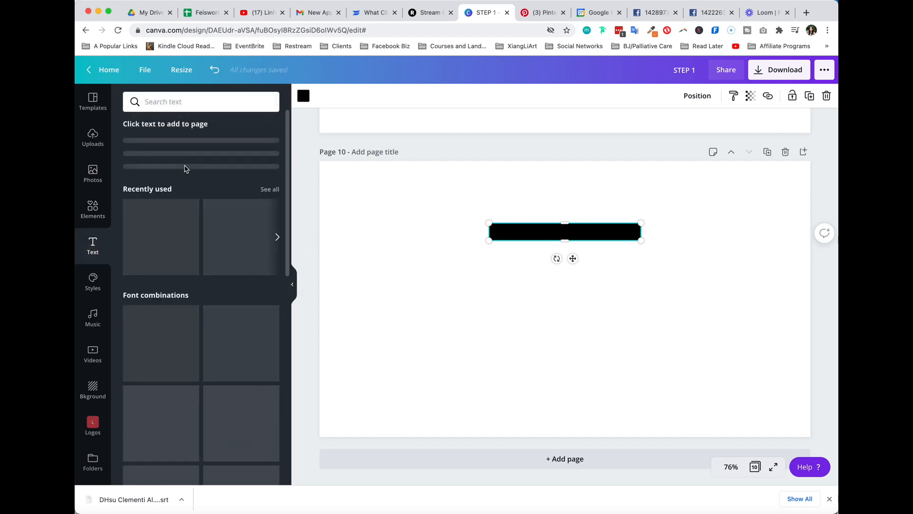
click(188, 179)
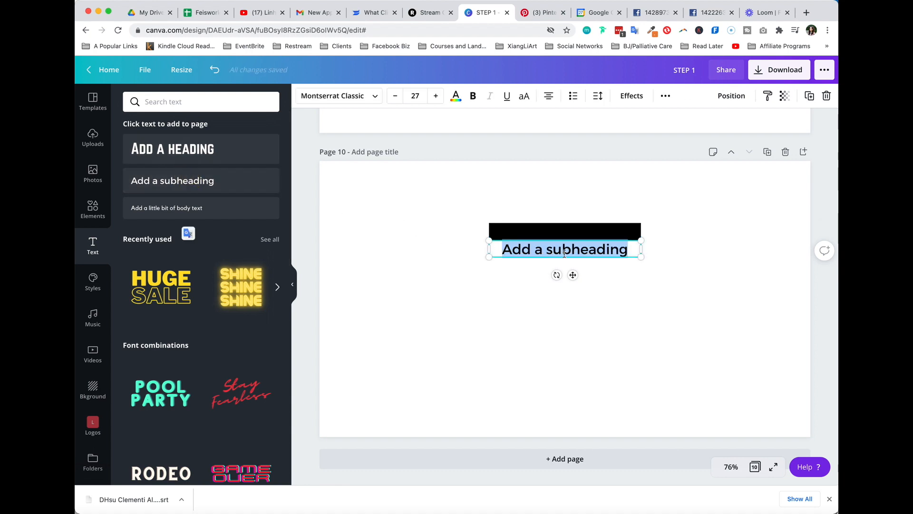
click(744, 232)
mouse_move(565, 249)
mouse_down()
mouse_move(562, 259)
mouse_move(561, 233)
mouse_up()
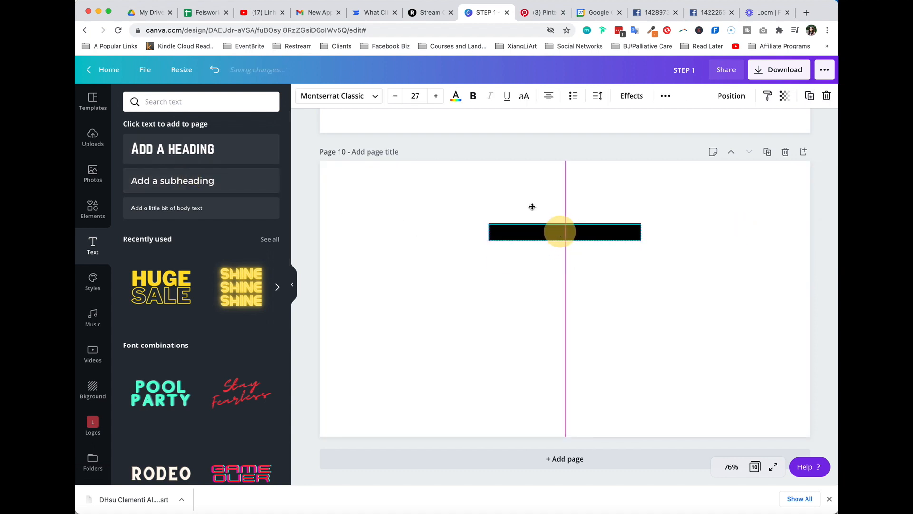
click(455, 96)
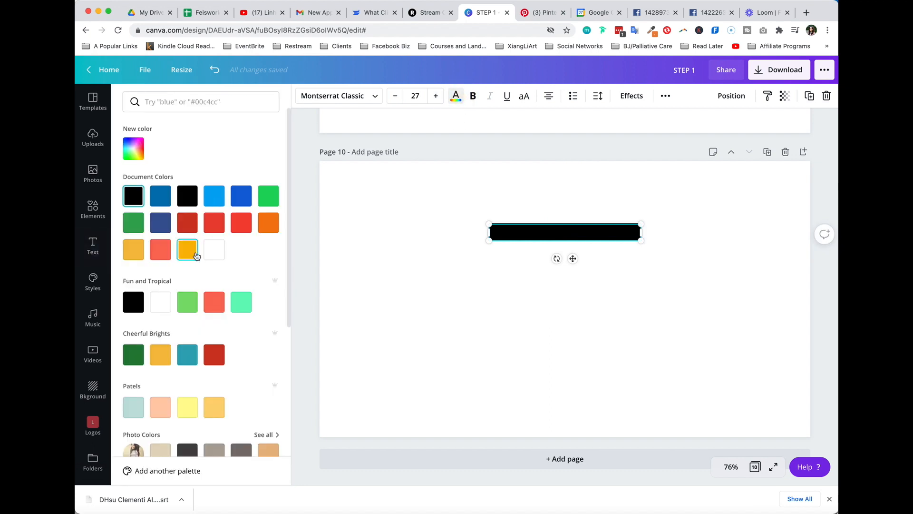
click(214, 250)
click(707, 260)
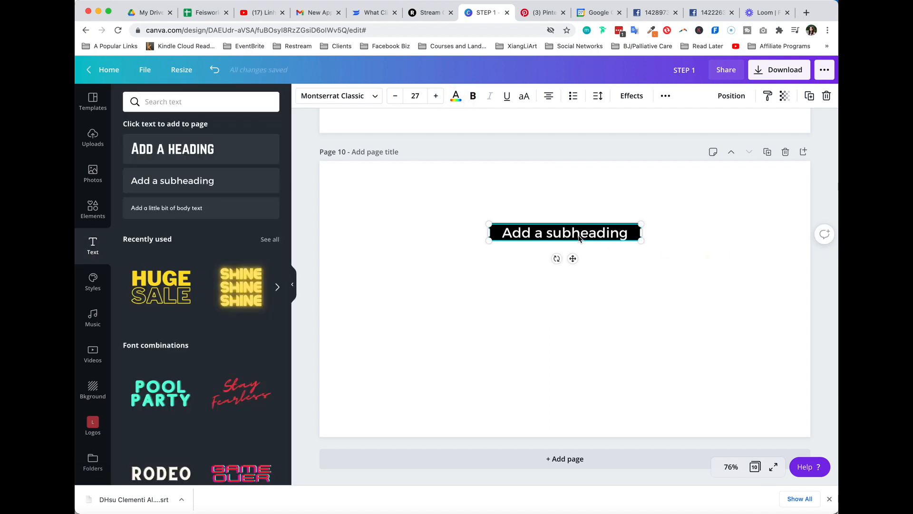
drag(579, 233, 579, 232)
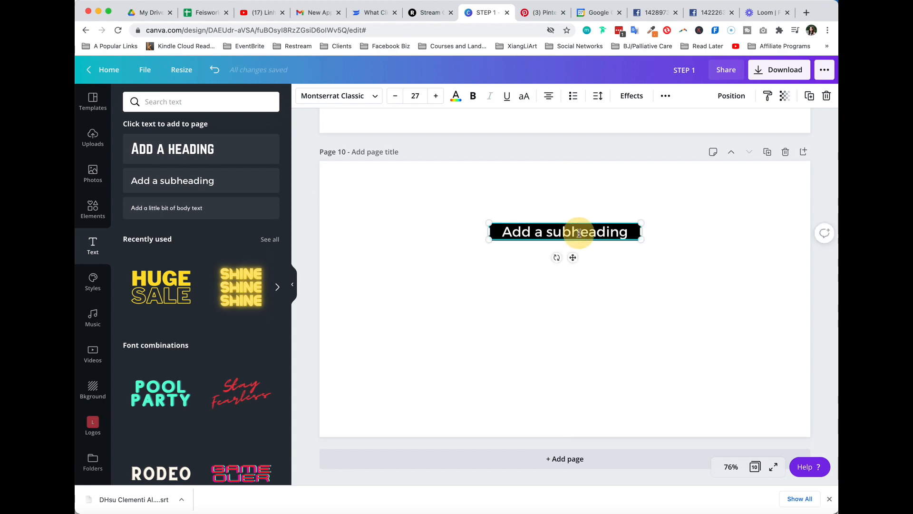
- Replace the subheading text on the black bar with "STAY AT HOME", matching the Restream example
double_click(578, 233)
click(435, 9)
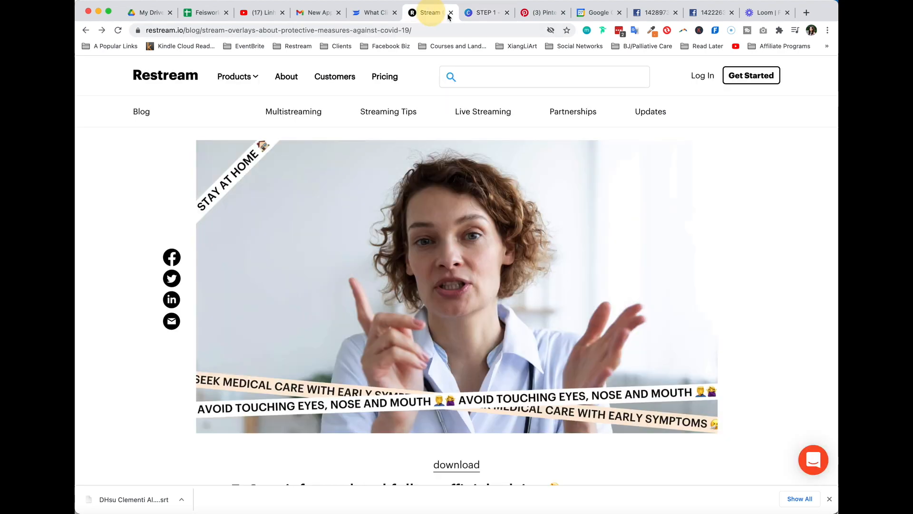
click(479, 14)
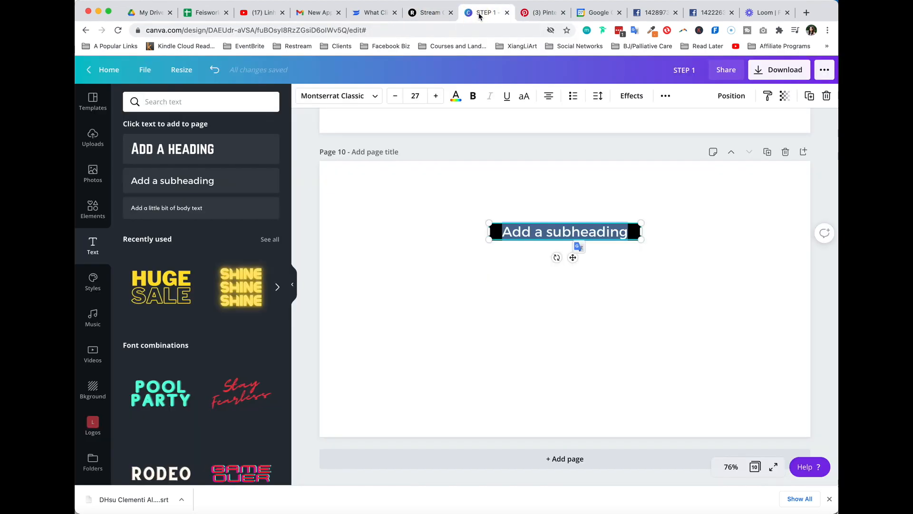
text(STAY AT HOME)
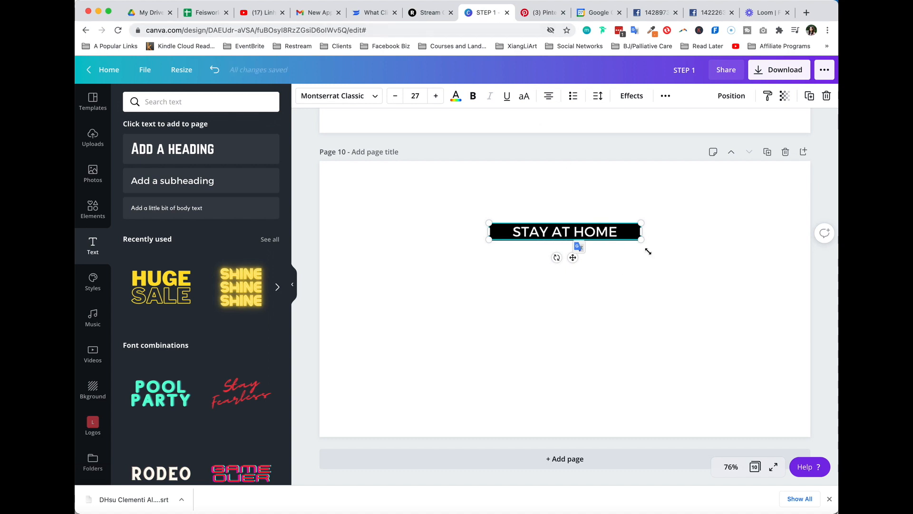
click(687, 247)
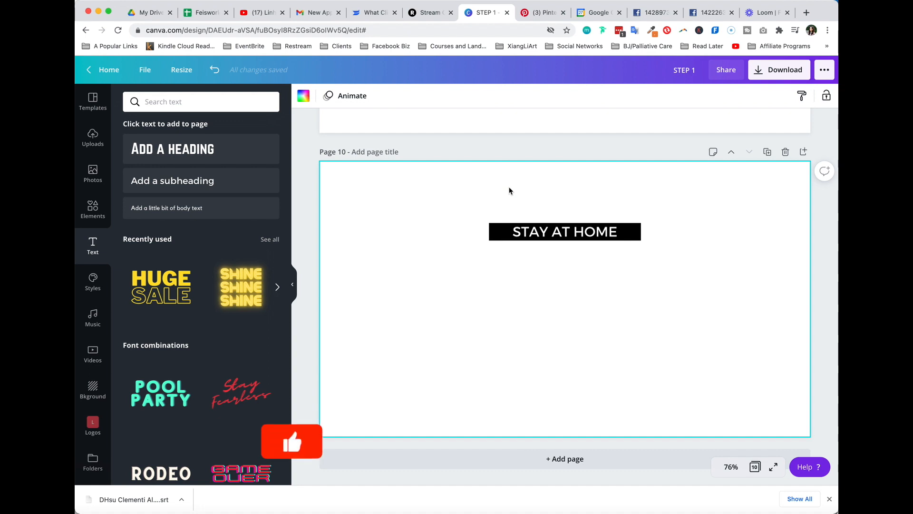
- Rotate the black bar and its text together and place them diagonally across the page's top-left corner
drag(479, 208, 667, 260)
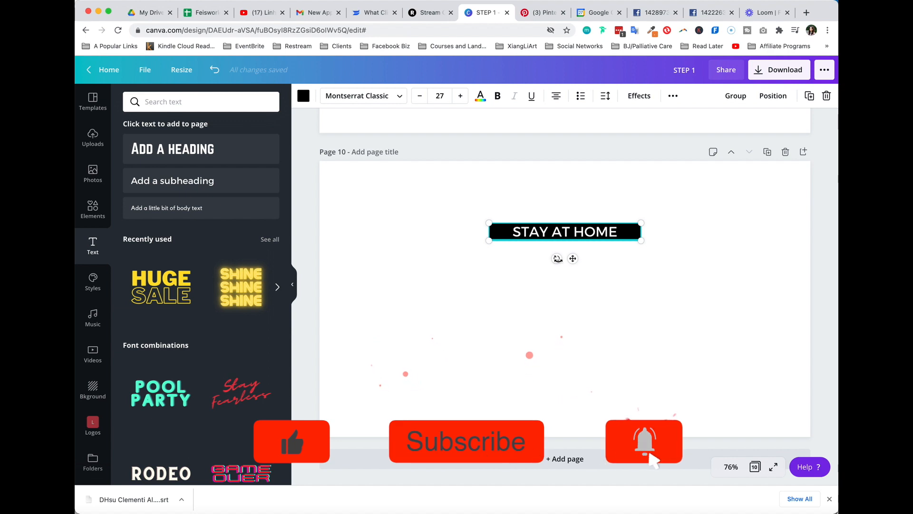
drag(557, 259, 369, 204)
click(495, 261)
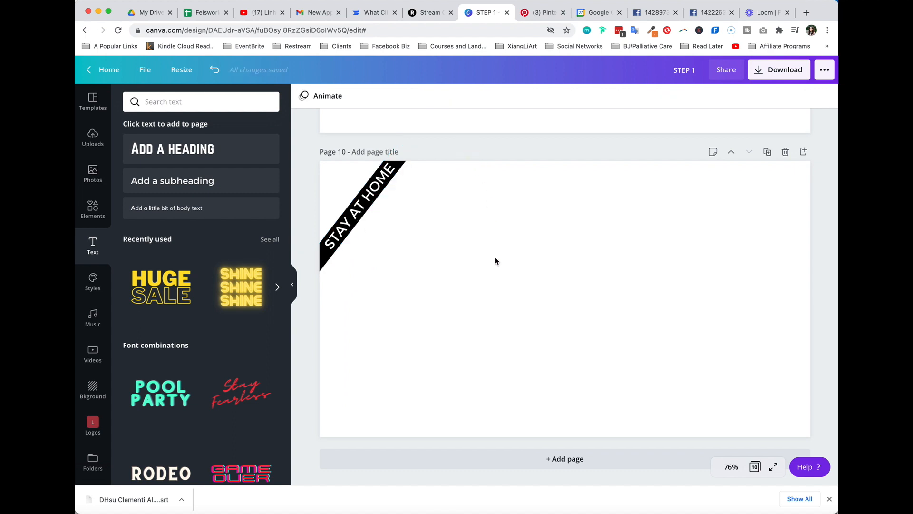
- Group the diagonal bar with its STAY AT HOME text and rotate the group slightly to fit the page corner
click(401, 220)
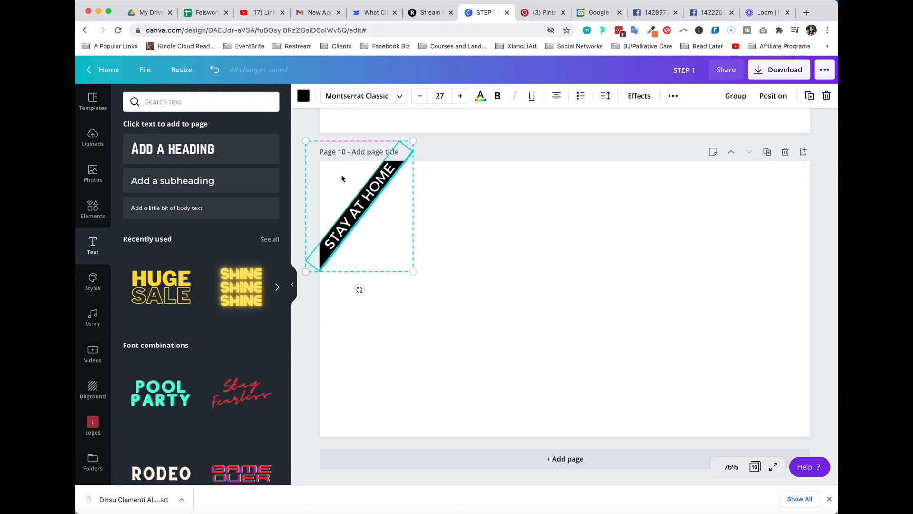
right_click(369, 204)
click(399, 366)
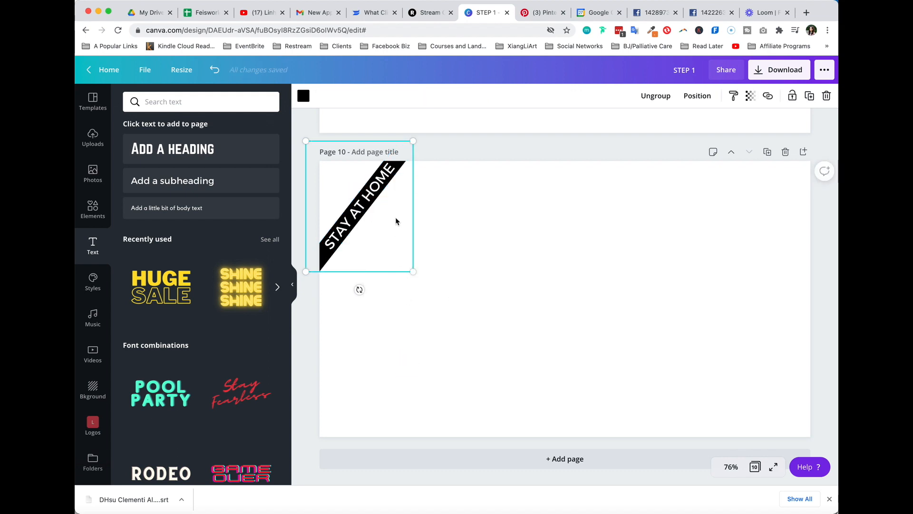
mouse_move(307, 273)
mouse_down()
mouse_move(322, 255)
mouse_move(300, 265)
mouse_move(305, 271)
mouse_up()
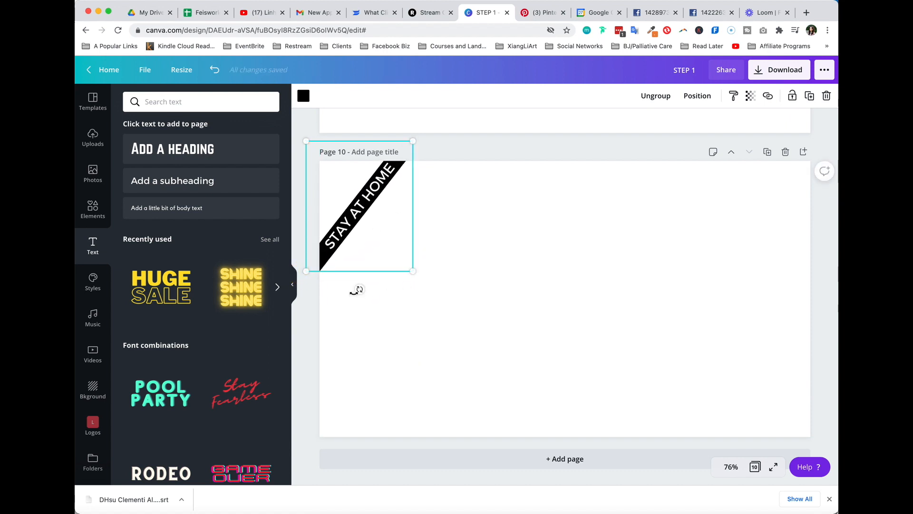
drag(358, 290, 352, 285)
click(367, 218)
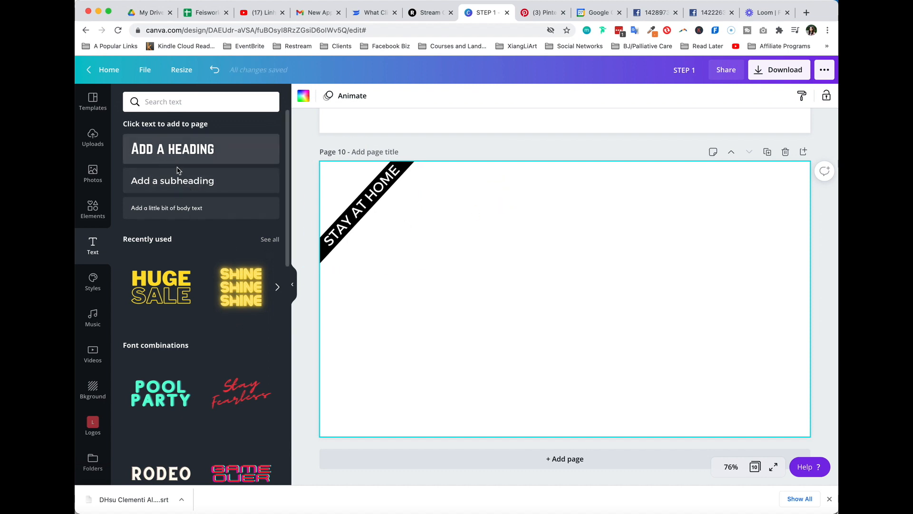
- Add another square shape and reshape it into a thin bar spanning the full width of the lower page
click(93, 209)
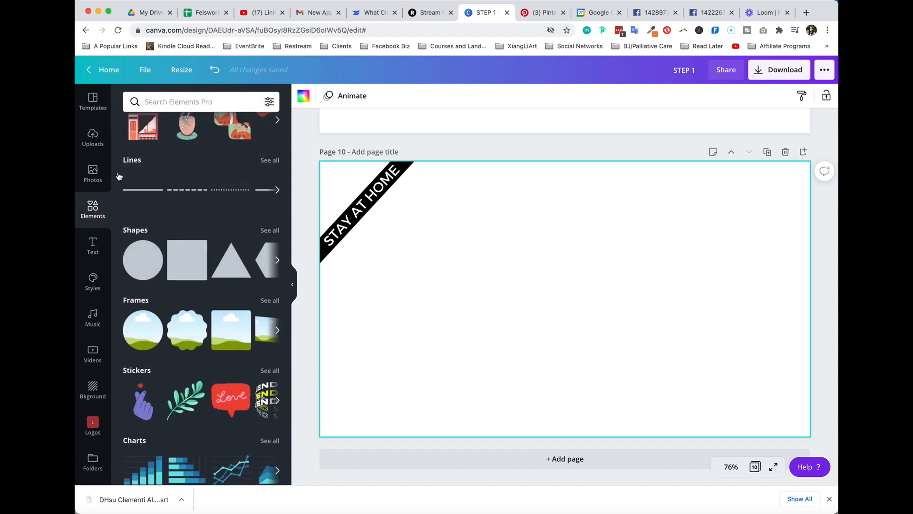
click(427, 14)
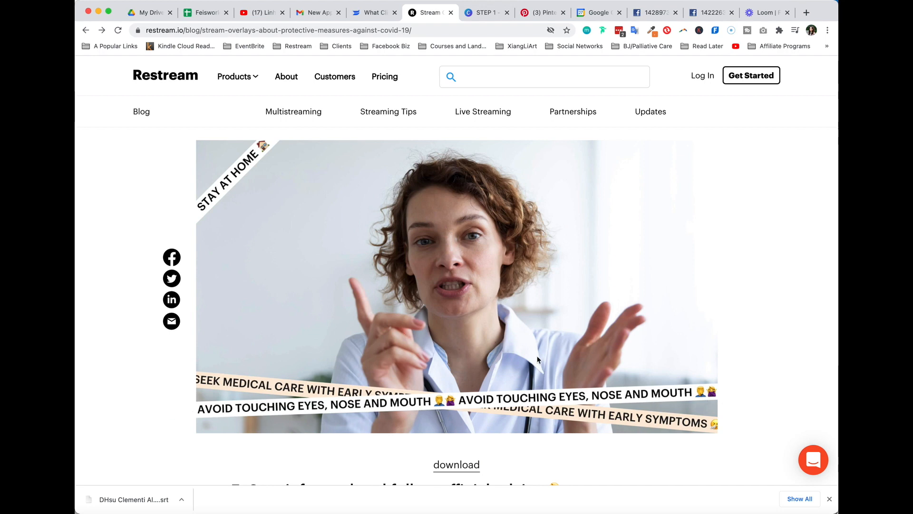
click(484, 13)
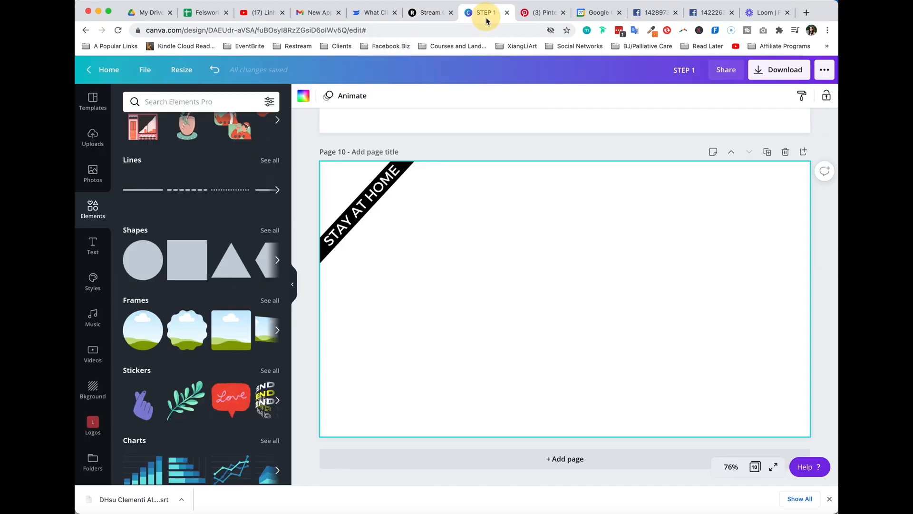
click(179, 265)
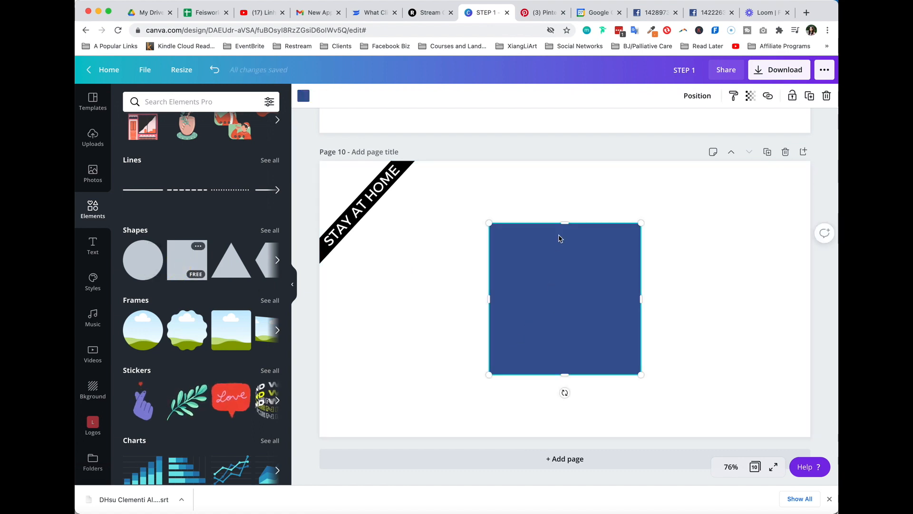
drag(565, 224, 561, 359)
drag(641, 366, 816, 366)
drag(489, 367, 307, 367)
drag(555, 392, 556, 415)
click(557, 338)
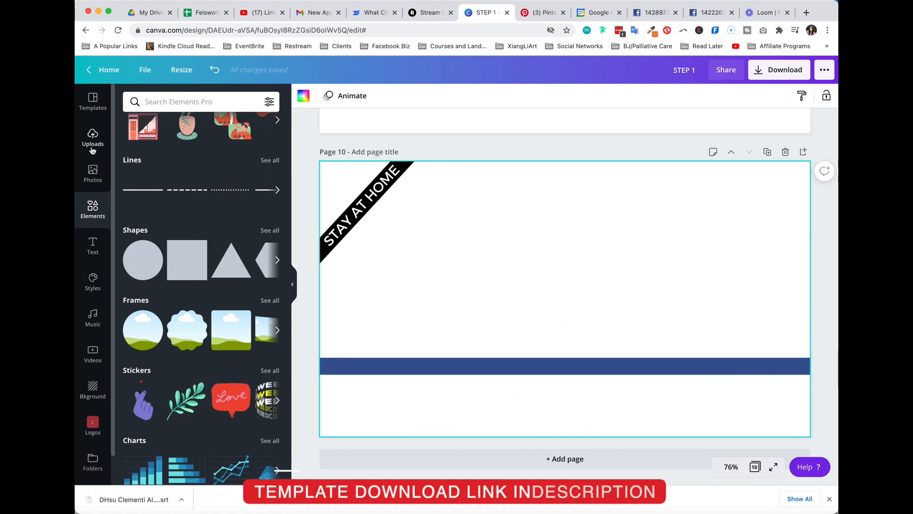
- Add a white subheading, shrink it to font size 24.4, and place it on the left end of the blue bar
click(93, 246)
click(223, 181)
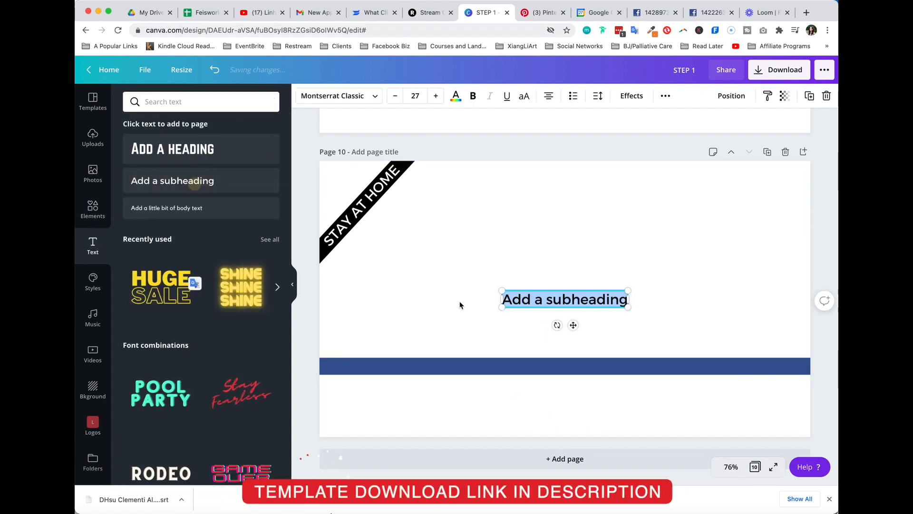
click(456, 96)
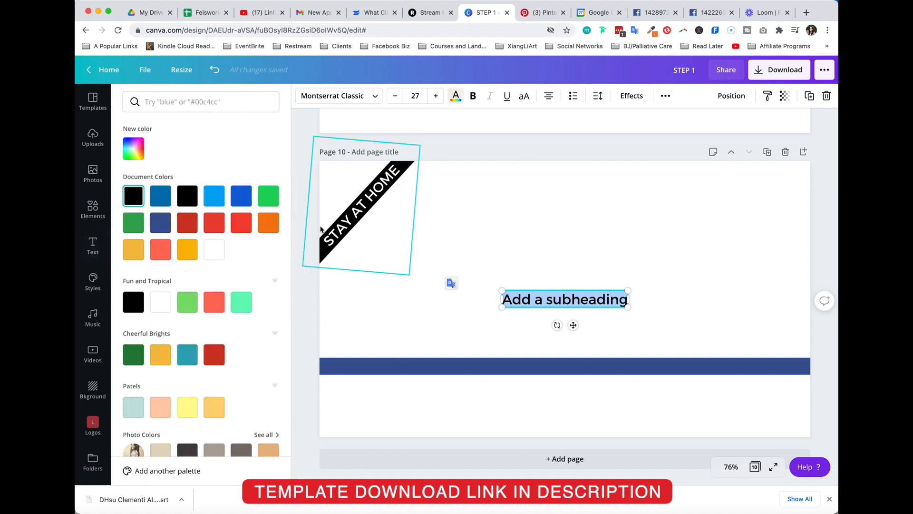
click(611, 258)
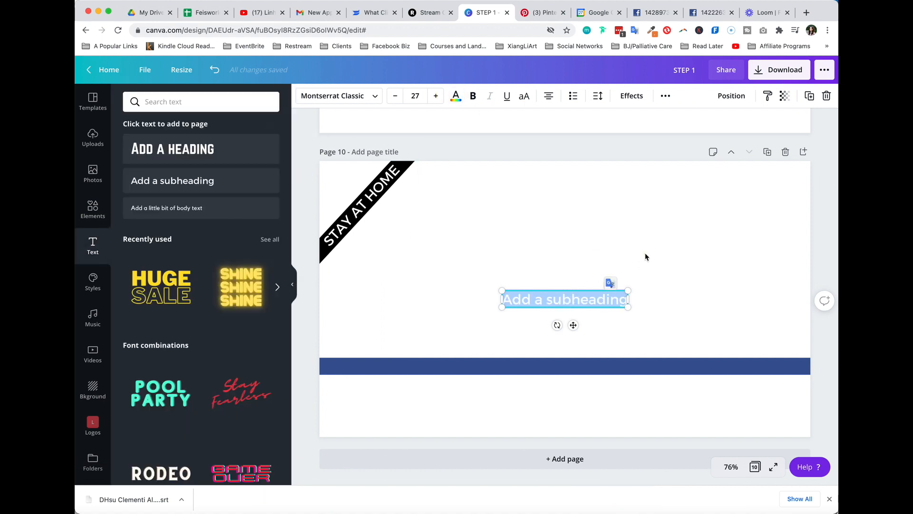
click(645, 253)
click(563, 297)
drag(587, 304, 447, 373)
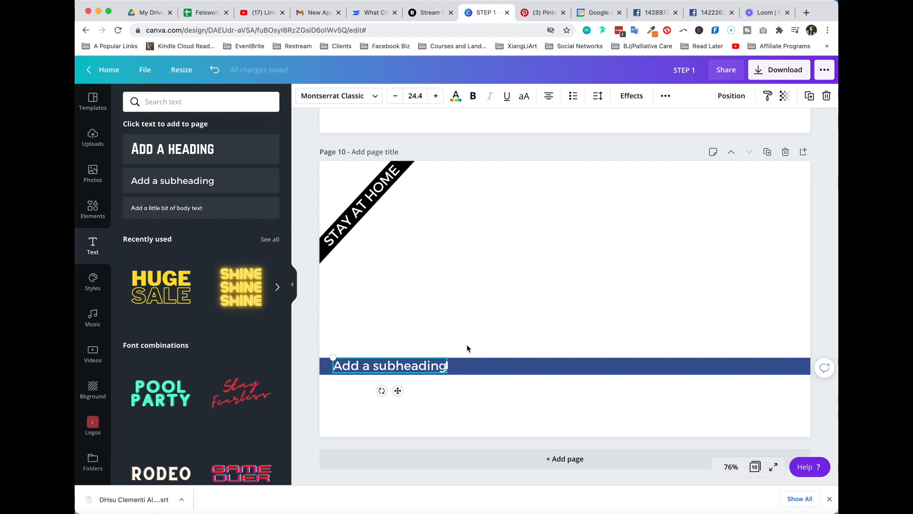
- Replace the subheading with "welcome to the feisworld livestream" and widen its text box to the full width of the blue bar
triple_click(409, 366)
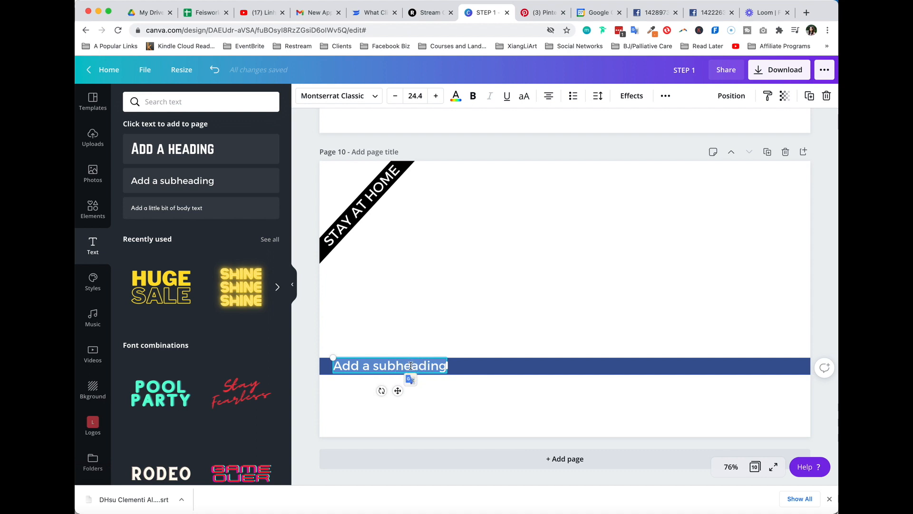
text(welcome to f)
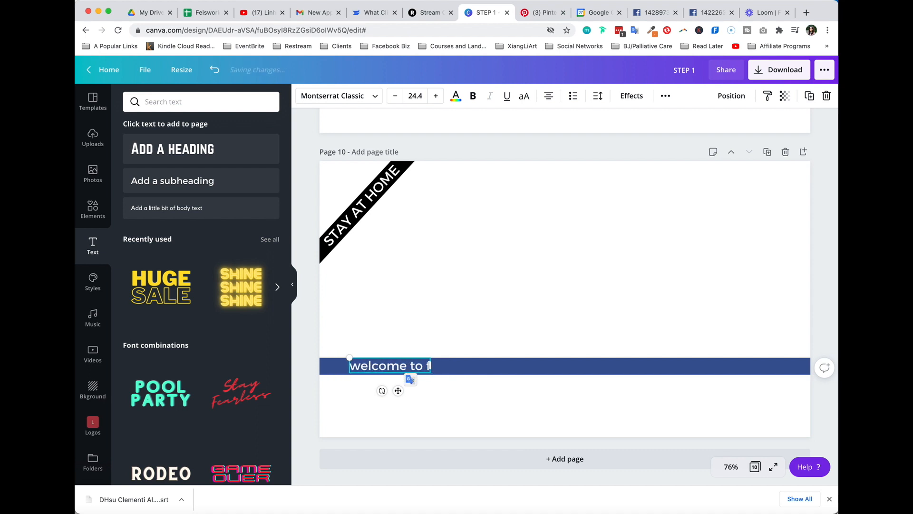
key(BackSpace)
text(the feisworld)
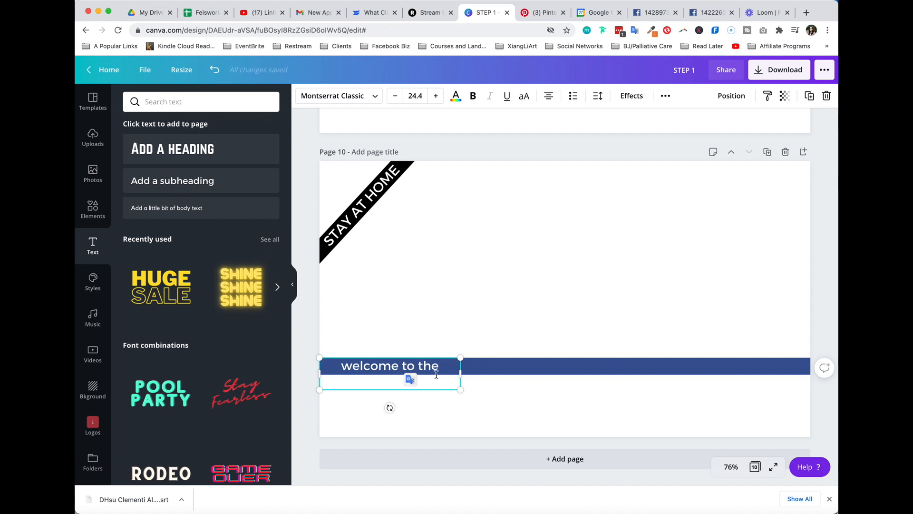
drag(461, 374, 810, 371)
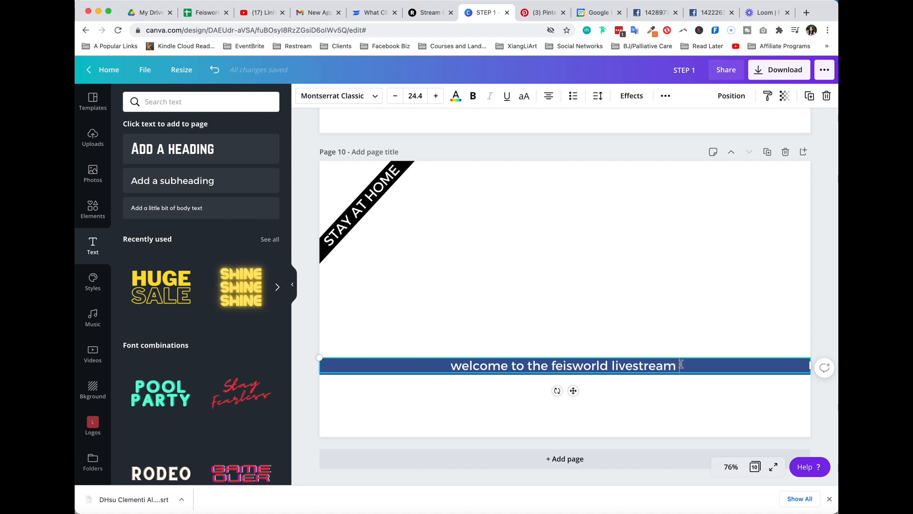
- Extend the blue bar's text with ". i get to learn from my mentors and teachers"
text(-)
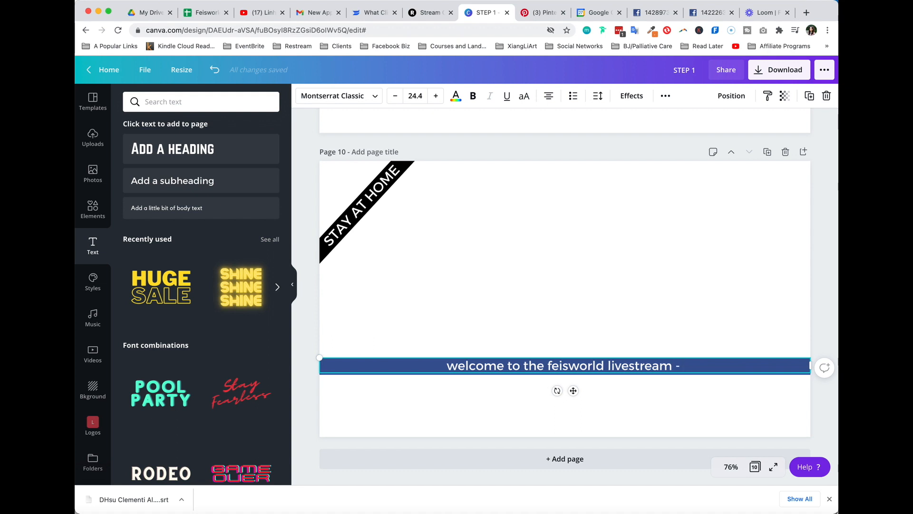
key(BackSpace)
key(BackSpace)
key(BackSpace)
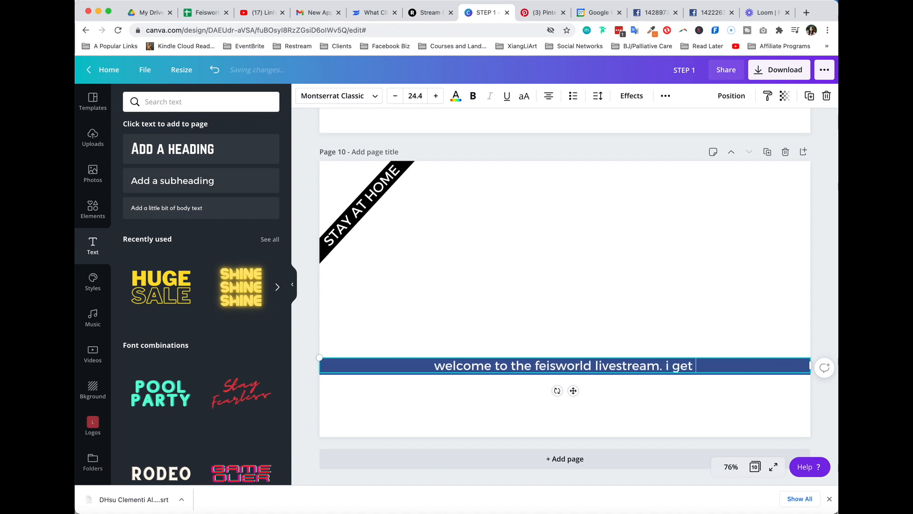
text(m)
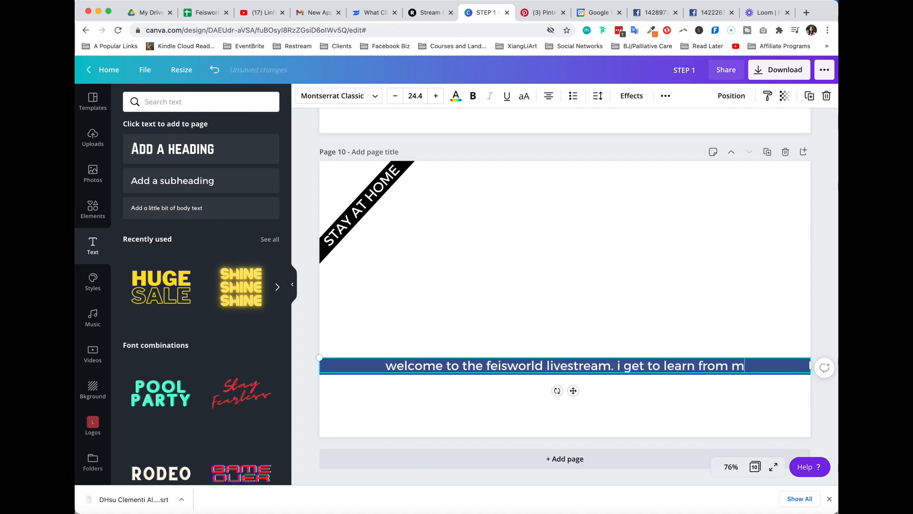
text(y mentors and teacher)
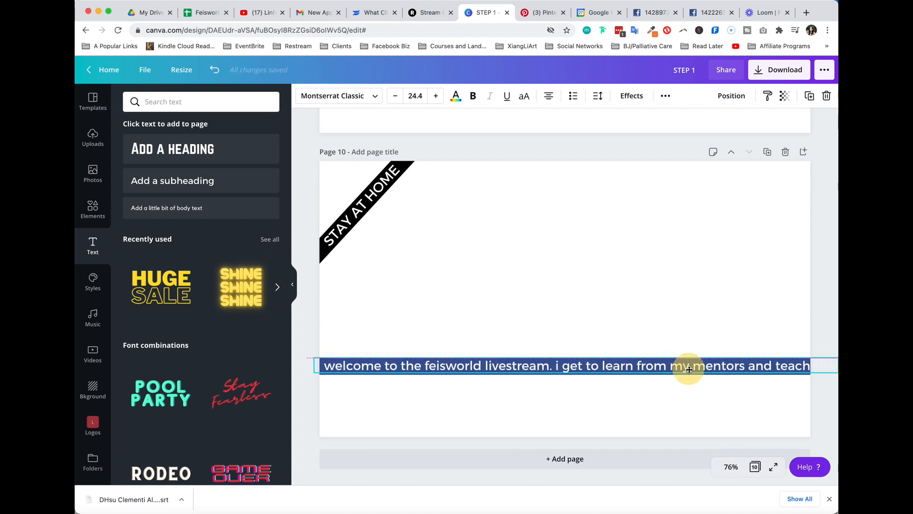
- Scale the welcome text down to font size 23.4 and align it so the whole line fits on the blue bar
drag(689, 371, 689, 370)
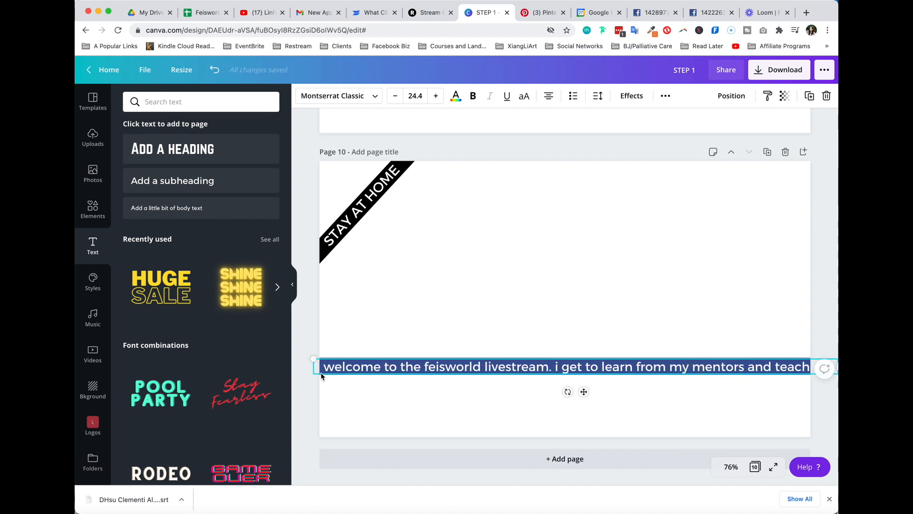
mouse_move(313, 375)
mouse_down()
mouse_move(298, 373)
mouse_move(328, 367)
mouse_up()
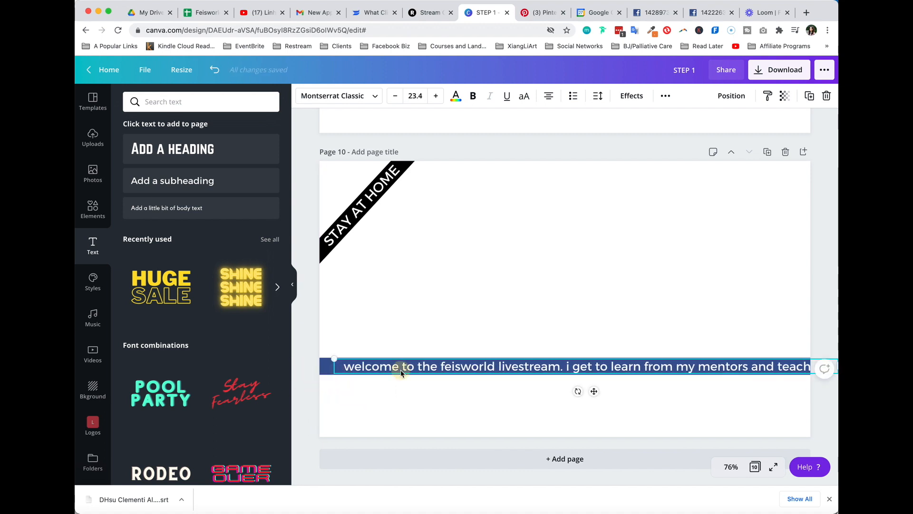
drag(399, 369, 378, 370)
click(397, 311)
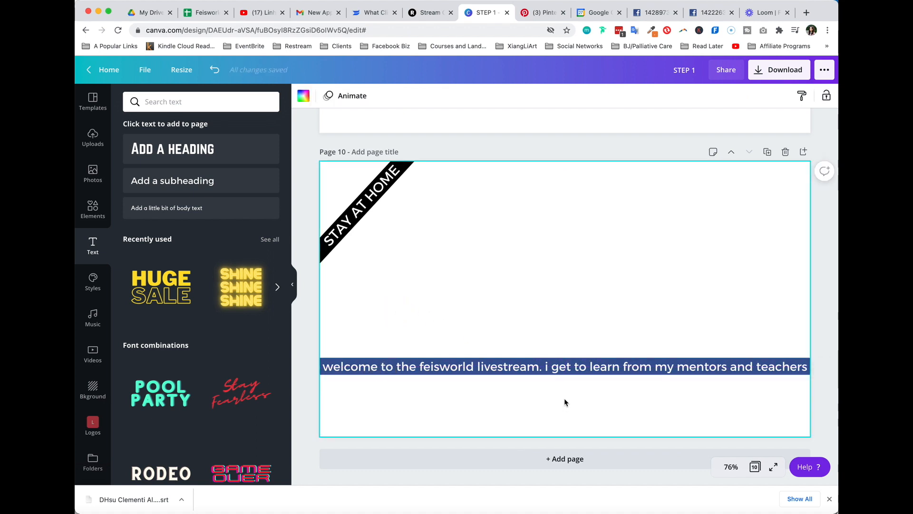
- Group the blue bar with its welcome text and shift the group slightly down the page
drag(464, 337, 536, 383)
click(613, 300)
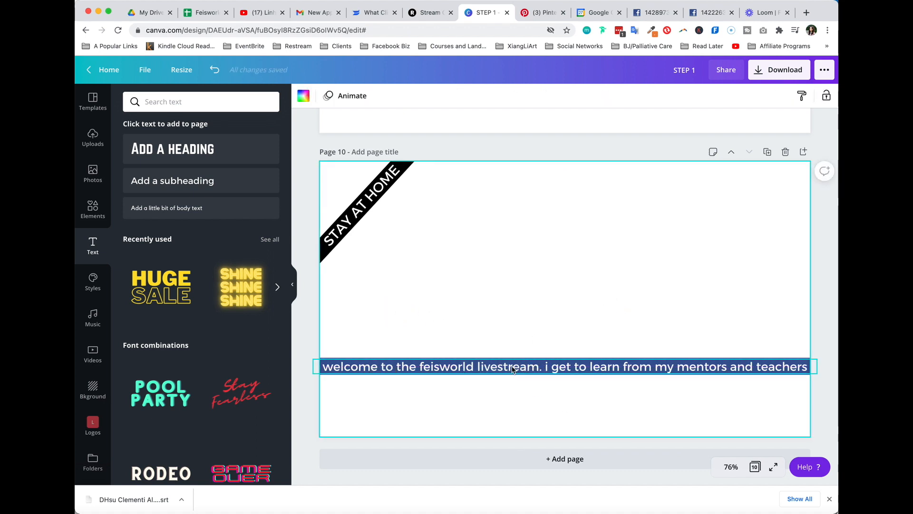
drag(503, 342, 569, 391)
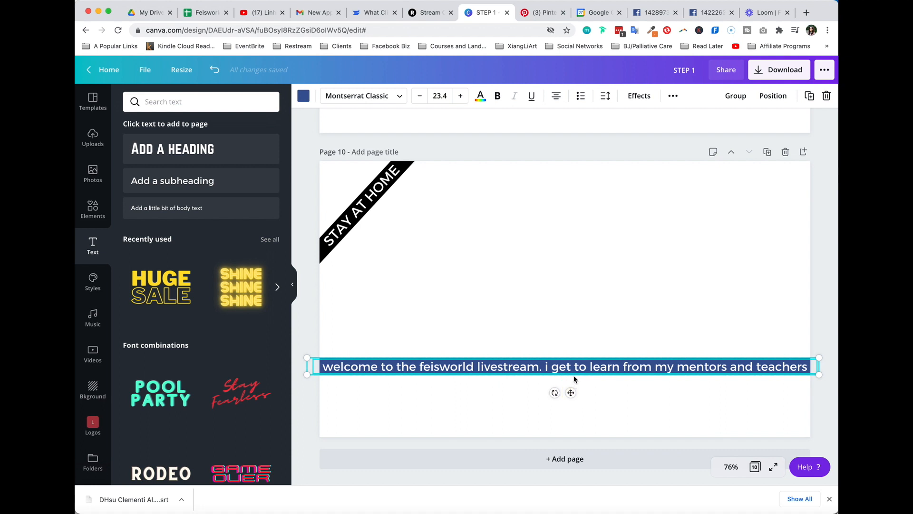
right_click(574, 368)
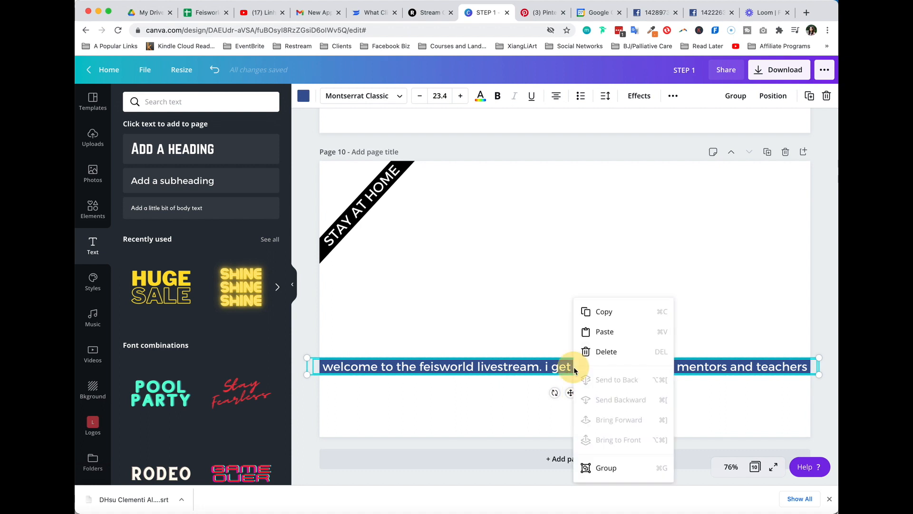
click(613, 465)
click(643, 337)
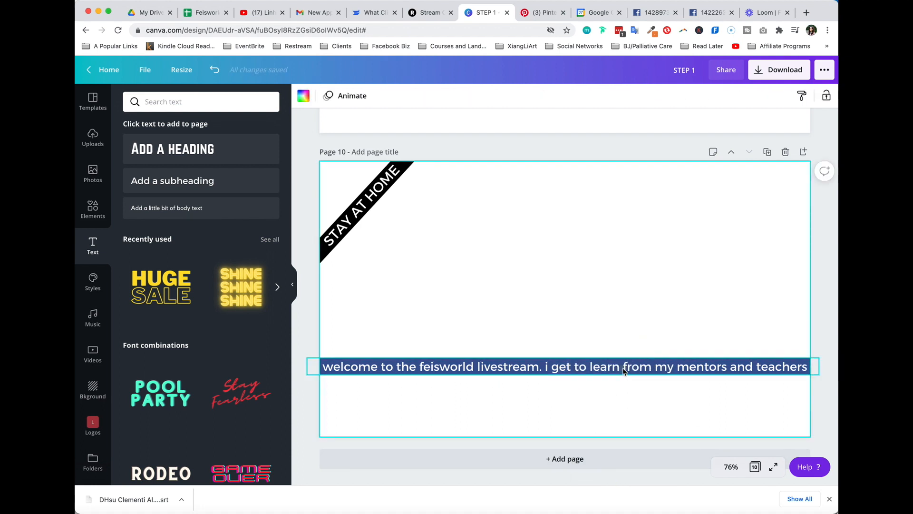
mouse_move(623, 365)
mouse_down()
mouse_move(618, 357)
mouse_move(633, 373)
mouse_move(618, 364)
mouse_move(624, 370)
mouse_up()
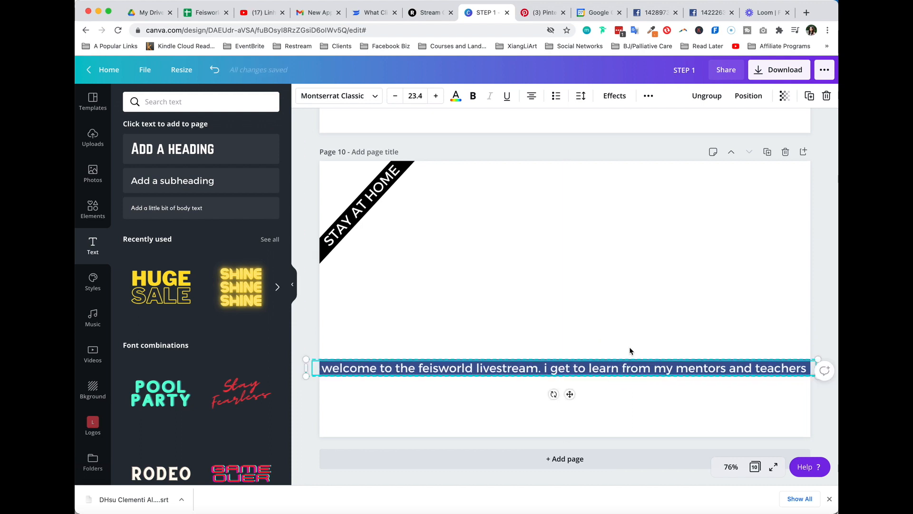
- Duplicate the blue bar group and place the copy directly above the original, aligned with it
key(super+d)
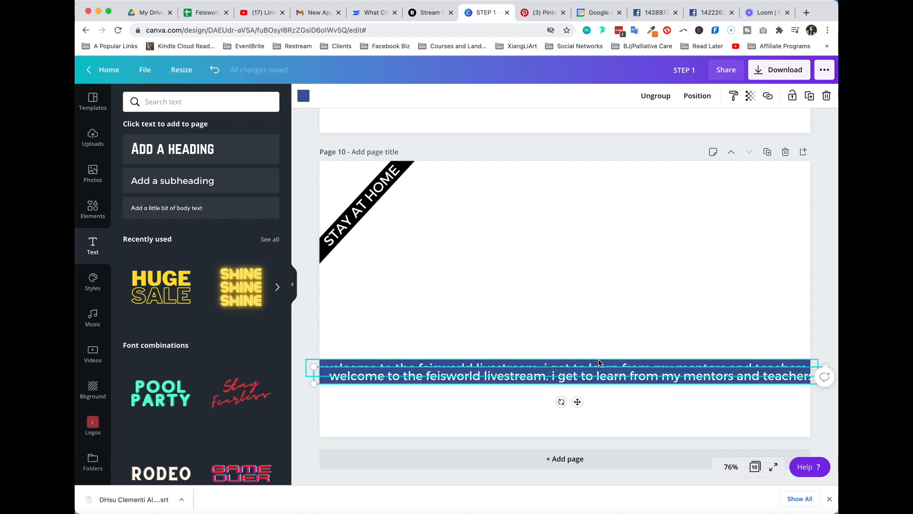
drag(605, 379, 593, 323)
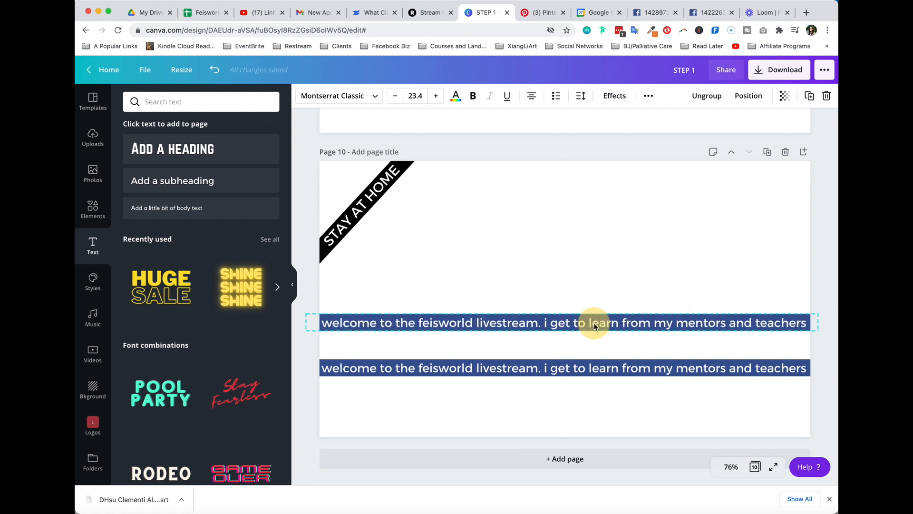
click(594, 326)
click(550, 295)
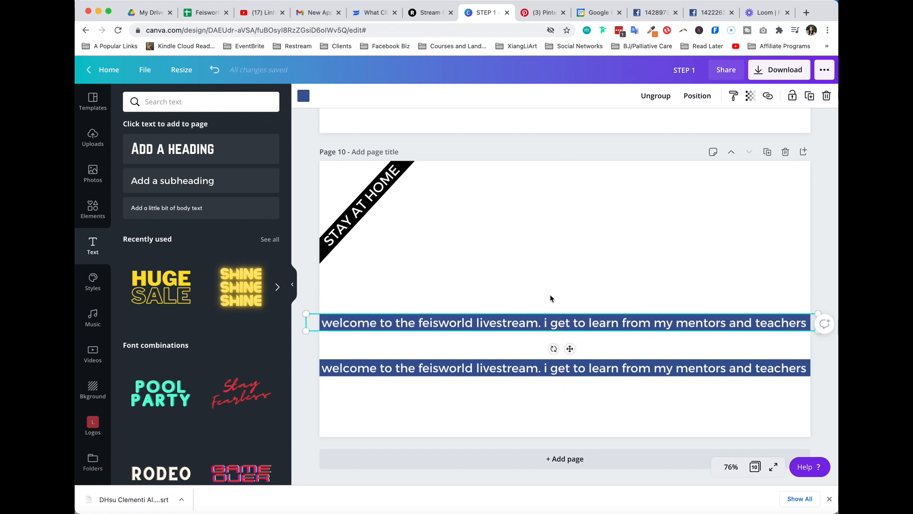
- Ungroup the upper bar copy and move its text down off the bar
click(652, 97)
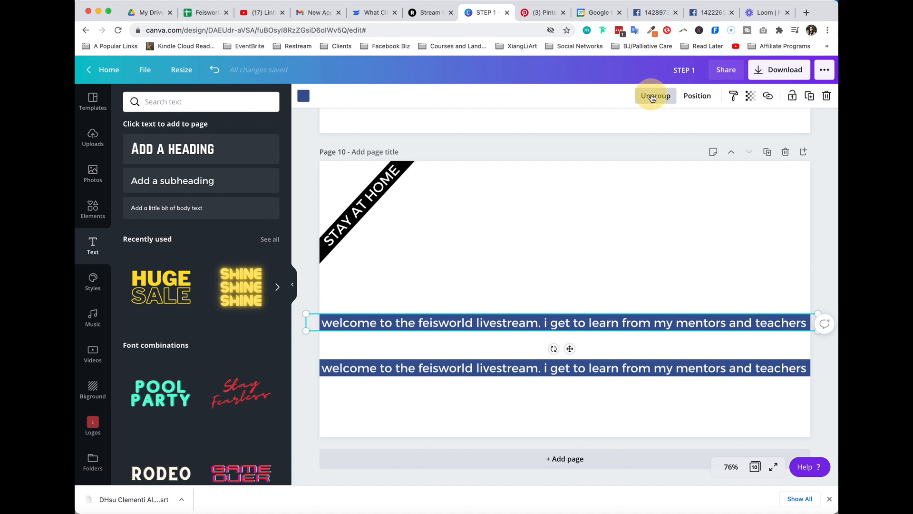
click(586, 295)
click(518, 316)
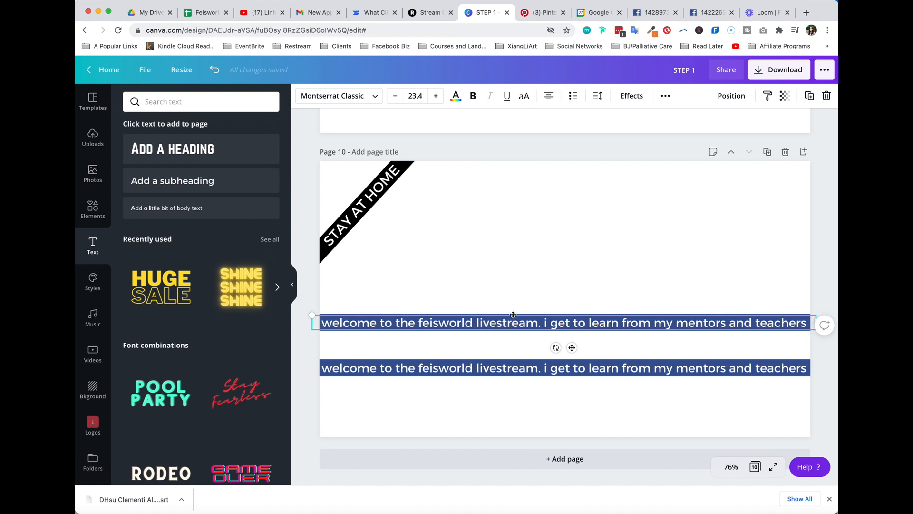
click(518, 311)
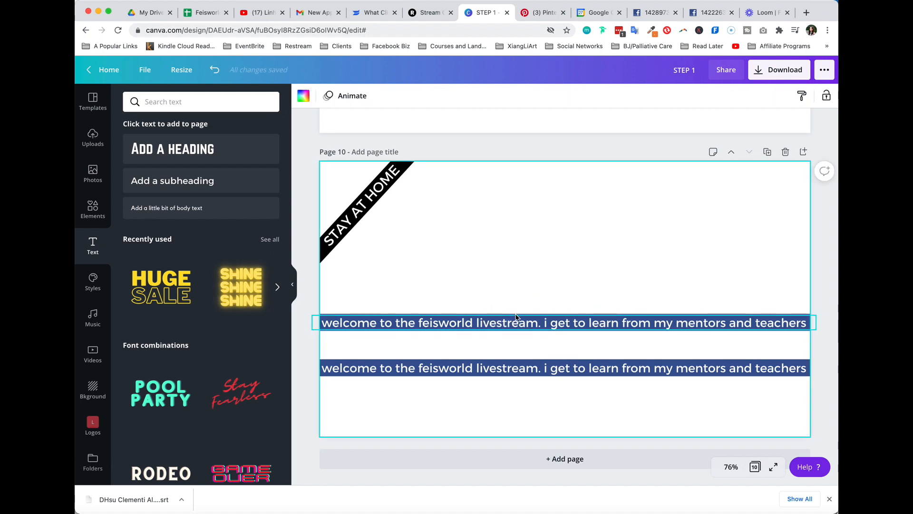
drag(526, 324, 527, 339)
click(535, 323)
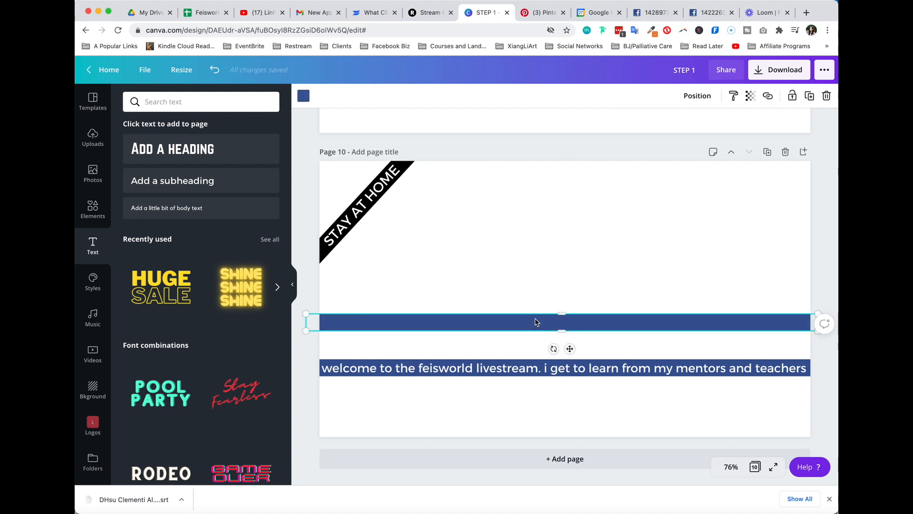
- Recolor the upper bar orange and move its text back onto it
click(304, 95)
click(267, 224)
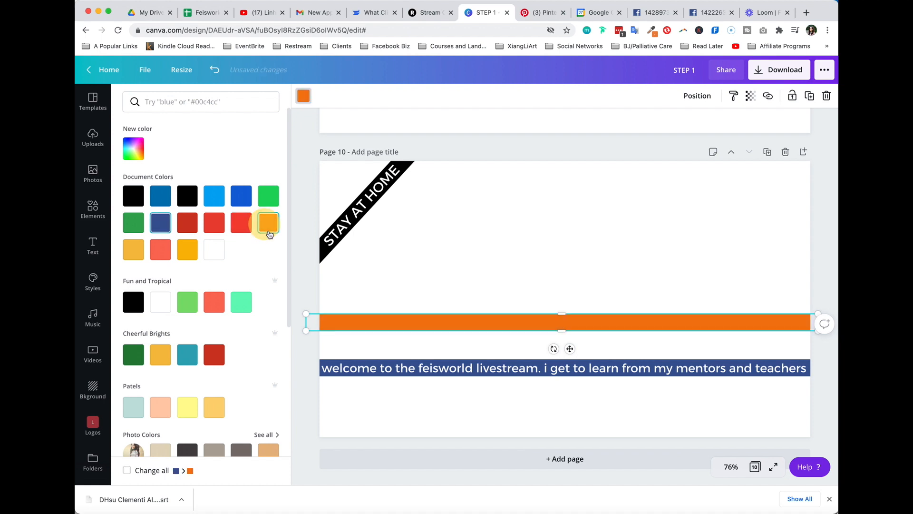
click(552, 284)
click(524, 346)
drag(527, 339, 528, 324)
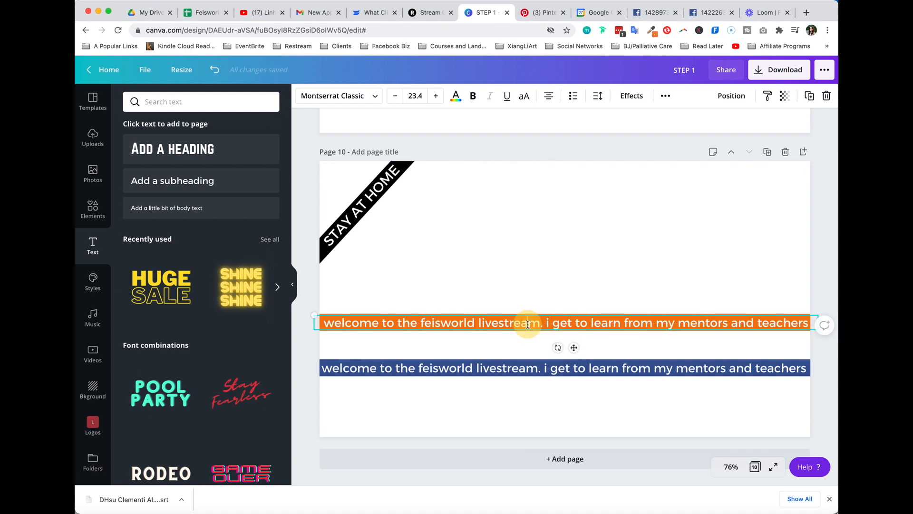
- Replace the orange bar's text with "this is another line and i can share and type whatever i want"
click(528, 324)
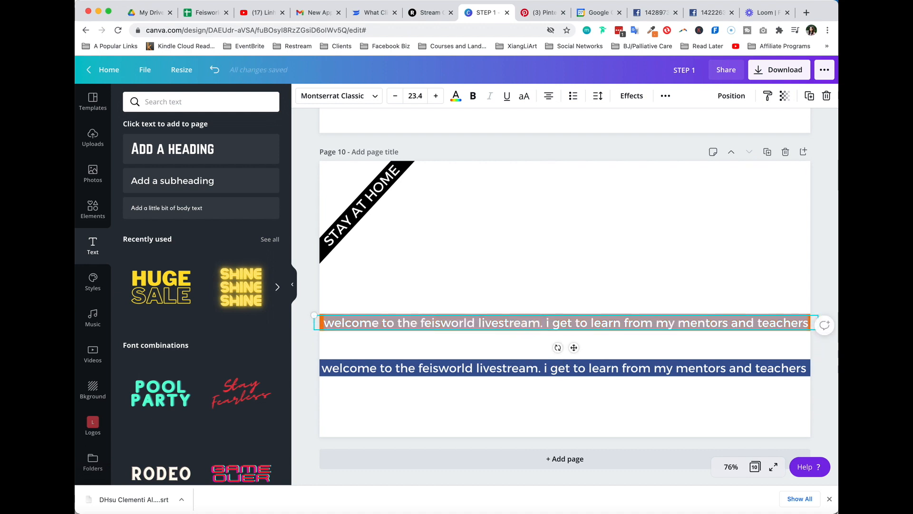
text(this is another line)
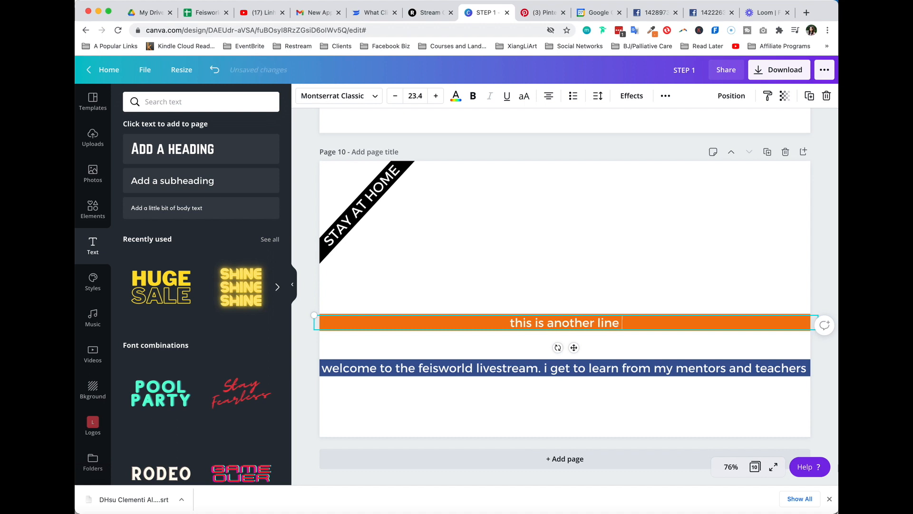
text( and i can share and t)
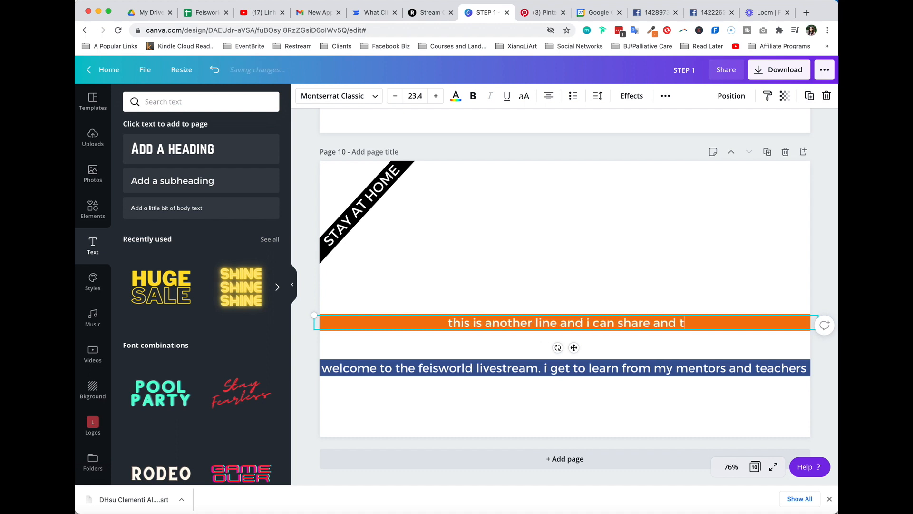
text(ype whatever i ca)
key(BackSpace)
key(BackSpace)
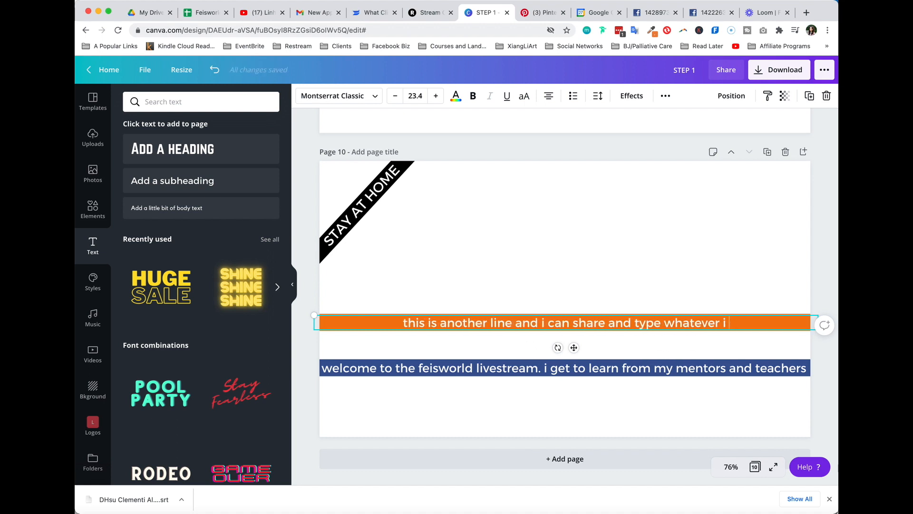
text(want)
click(532, 273)
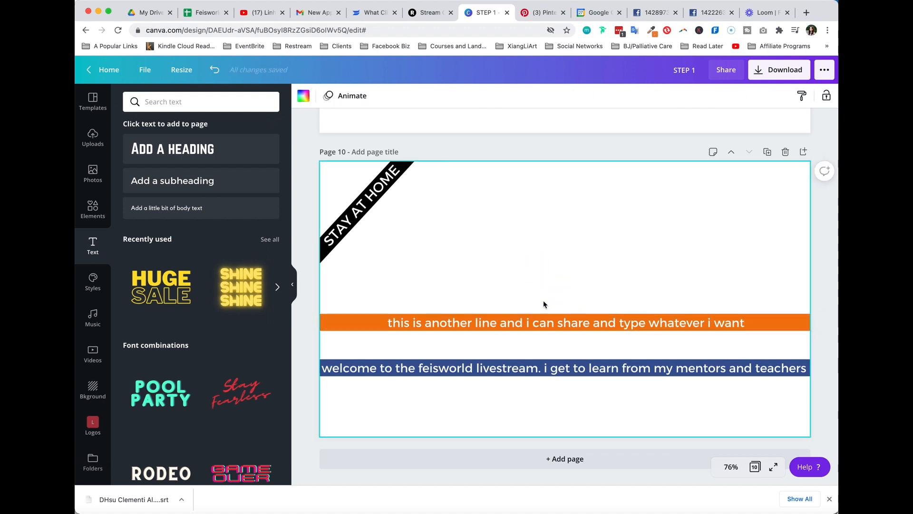
- Tilt the orange bar and its text together, rising to the right, and move them so they cross the blue bar
drag(517, 303, 631, 343)
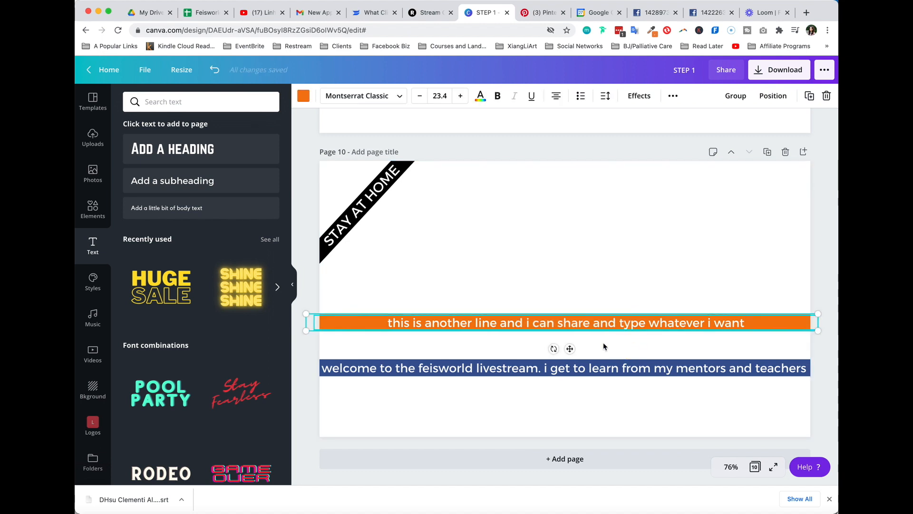
drag(553, 349, 561, 349)
drag(575, 319, 542, 367)
click(681, 341)
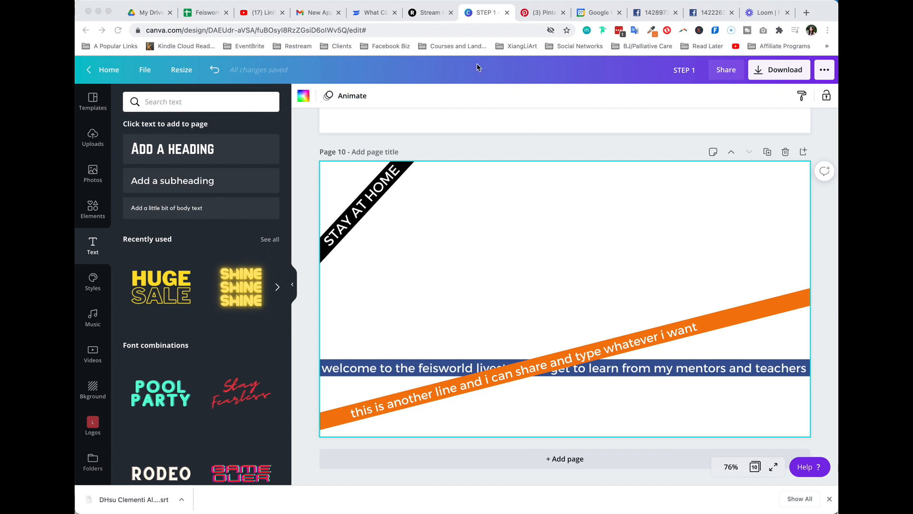
- Check the Restream overlay example, then reduce the tilt of the orange bar with its text and move them lower on the Canva page
click(427, 13)
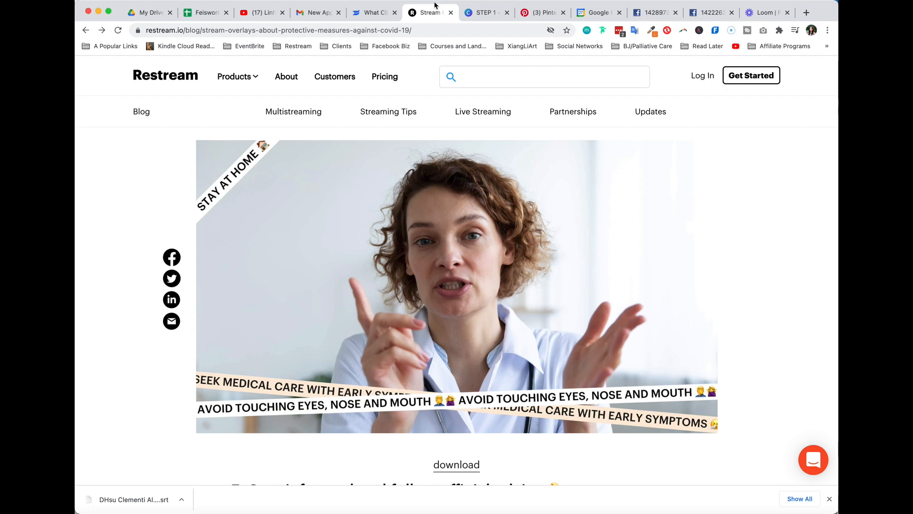
click(481, 13)
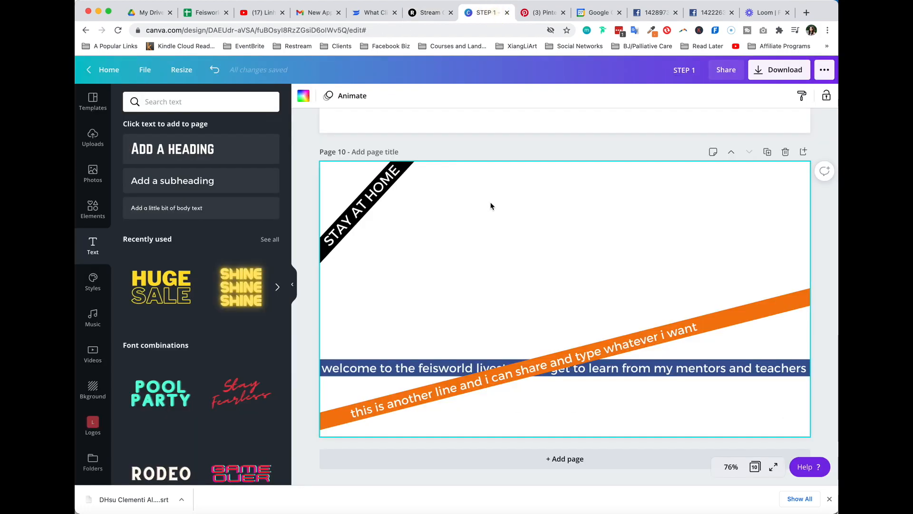
click(682, 356)
drag(550, 457, 541, 457)
drag(573, 390, 567, 398)
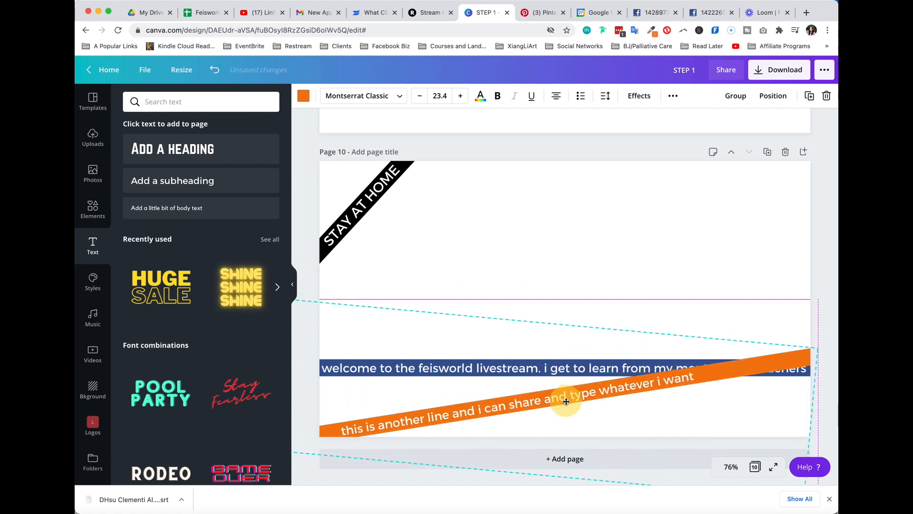
- Move the blue bar with its welcome text lower on the page so that it crosses the orange bar
click(527, 267)
click(517, 367)
drag(517, 366, 515, 403)
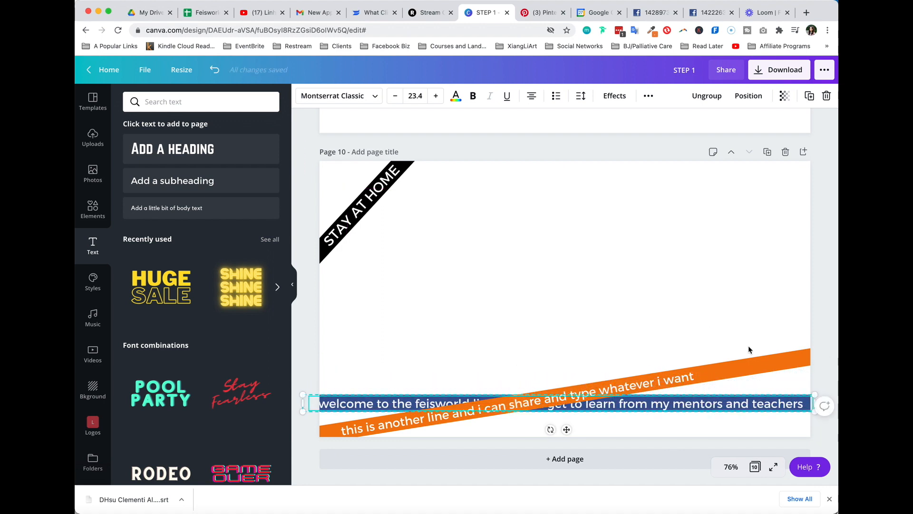
click(746, 315)
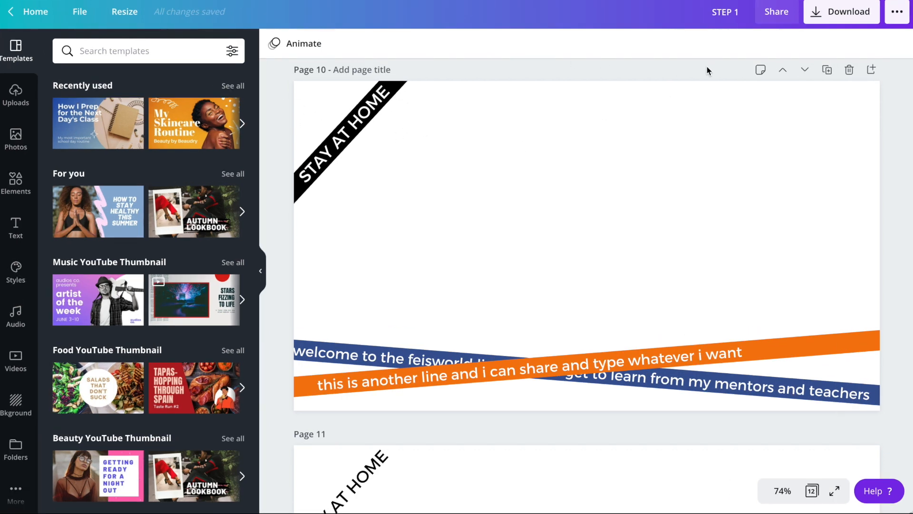
- Download only page 10 as a PNG with a transparent background, then open the downloaded file to check it and close it
click(849, 15)
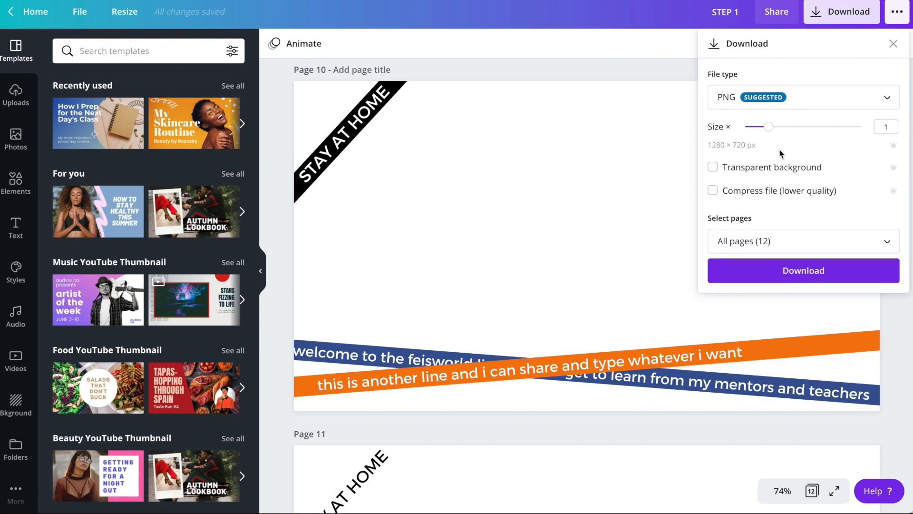
click(713, 168)
click(832, 247)
scroll(837, 381, down, 5)
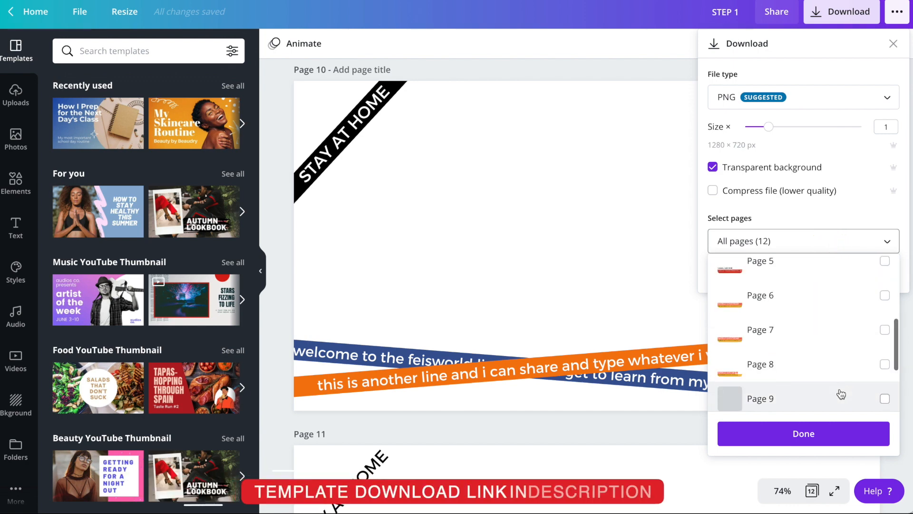
scroll(835, 373, down, 2)
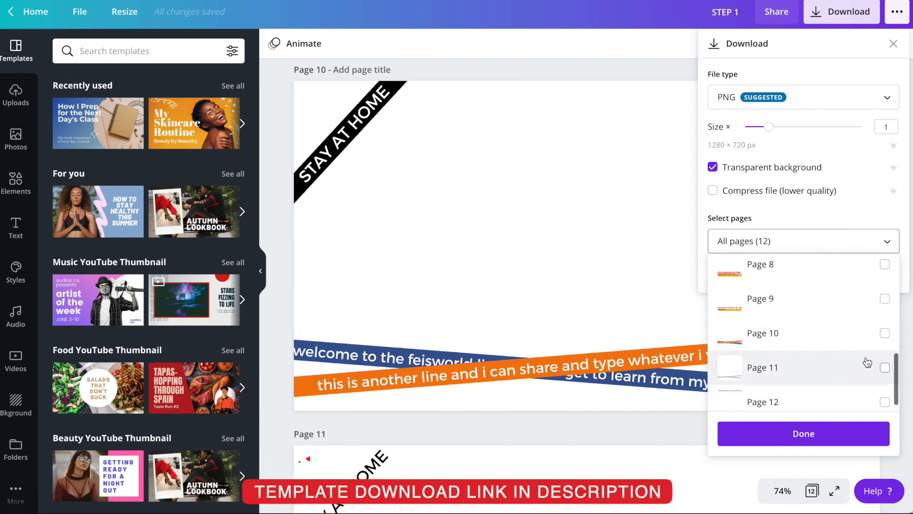
click(884, 333)
click(844, 442)
click(827, 269)
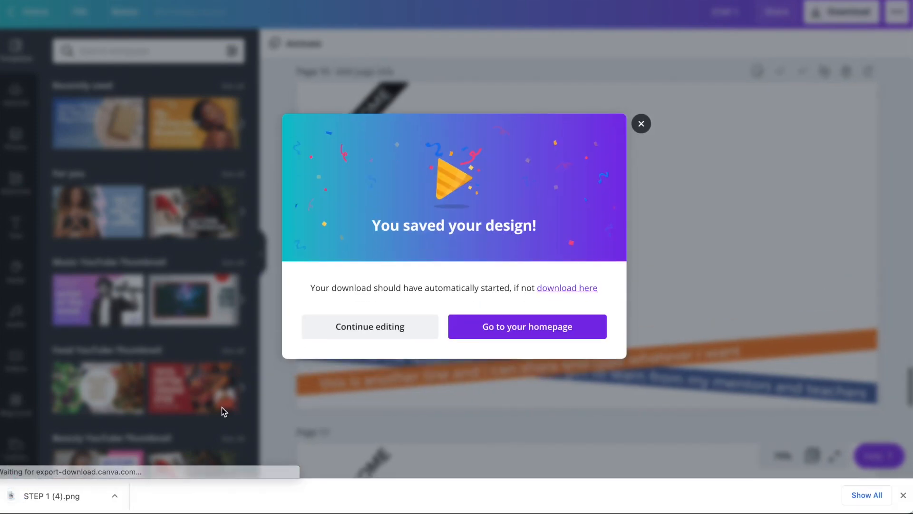
click(99, 491)
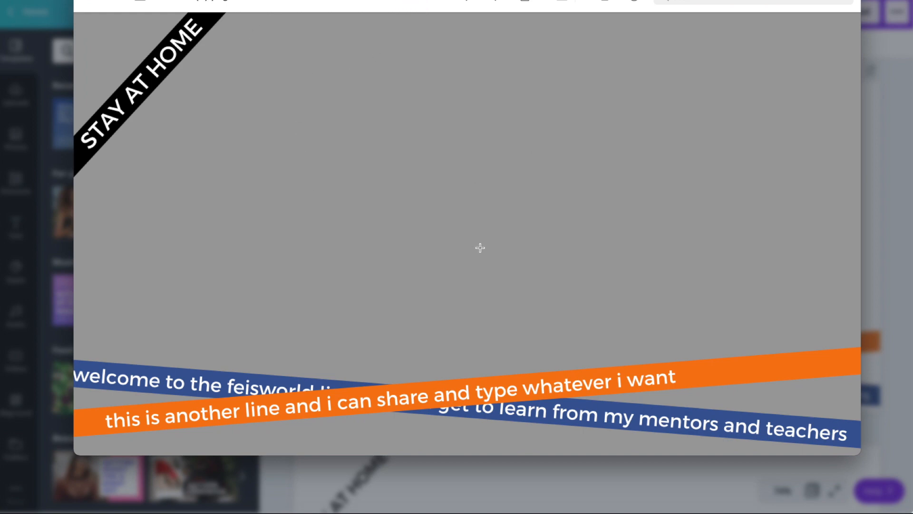
click(90, 5)
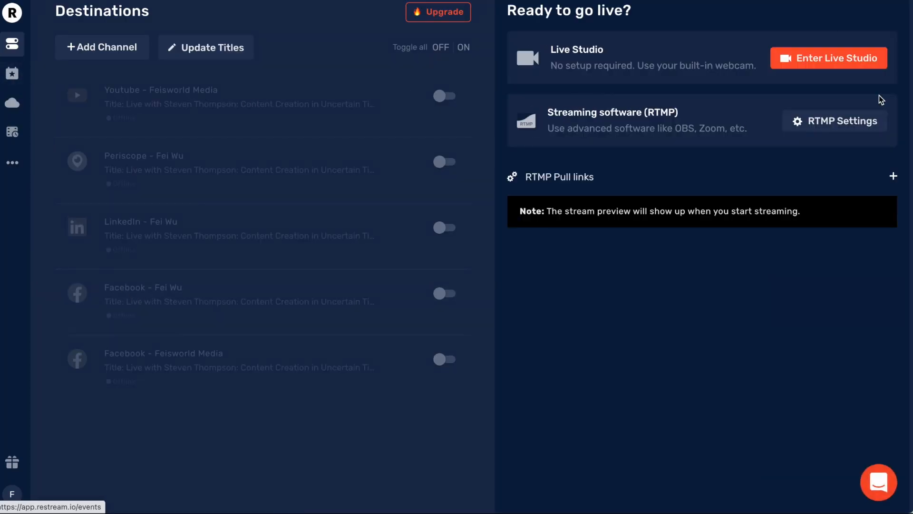
- Switch to Restream's Live Studio, upload STEP 1 (4).png as a new overlay and show it on the stream preview
click(866, 67)
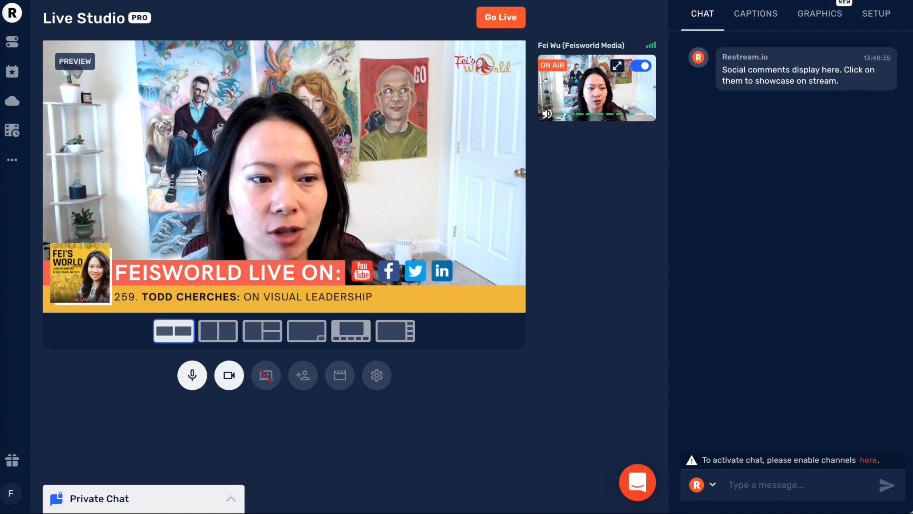
click(821, 17)
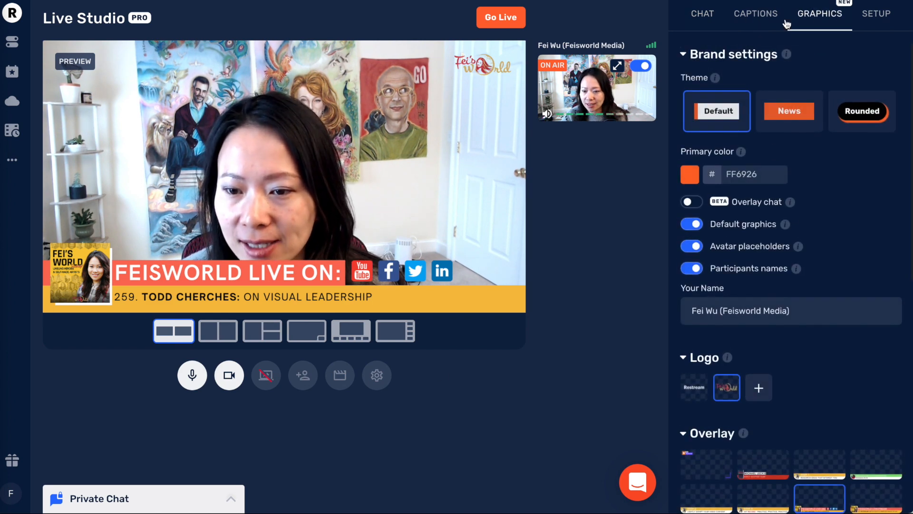
scroll(829, 303, down, 5)
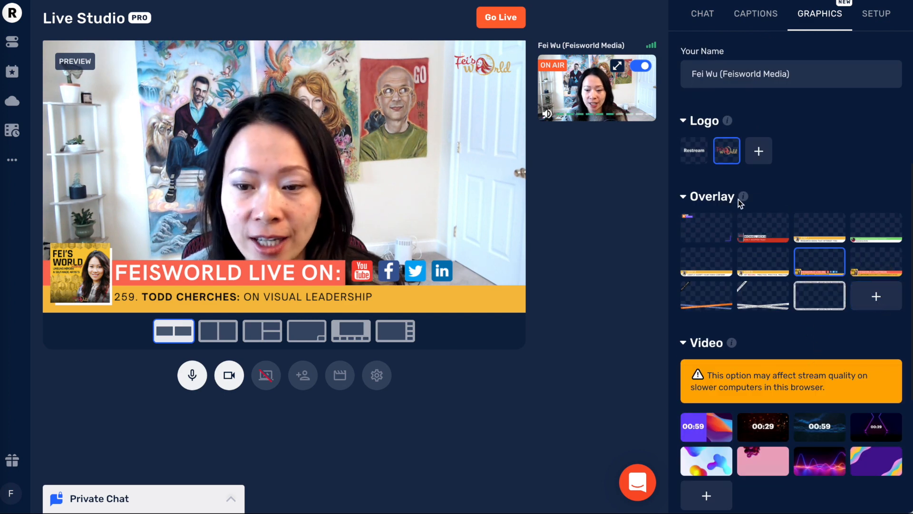
click(888, 305)
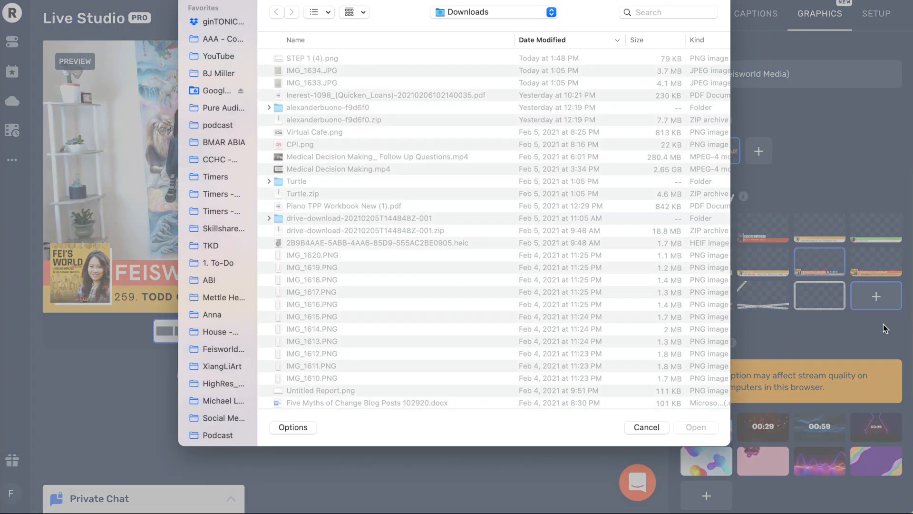
double_click(306, 59)
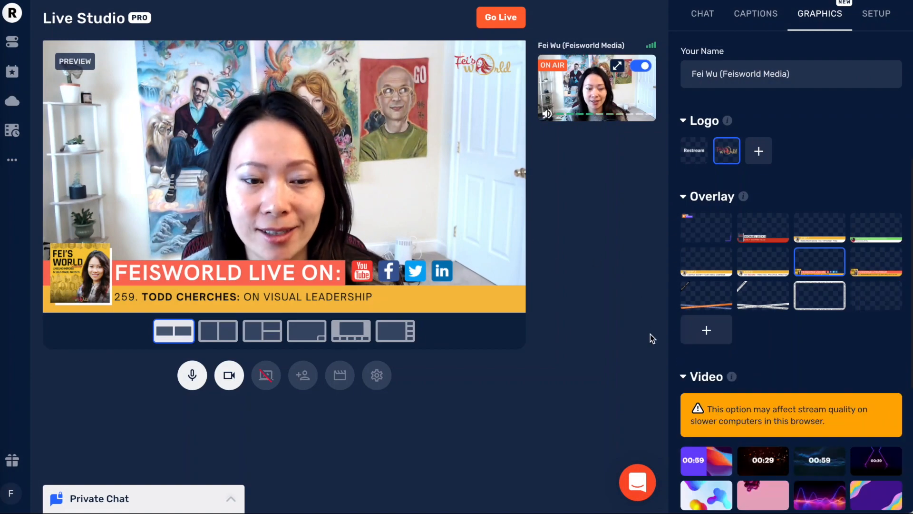
mouse_move(880, 304)
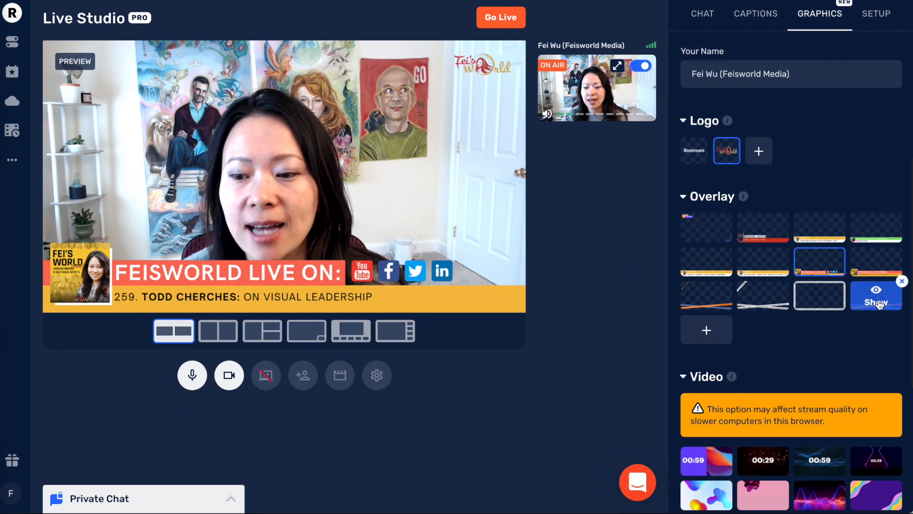
click(880, 305)
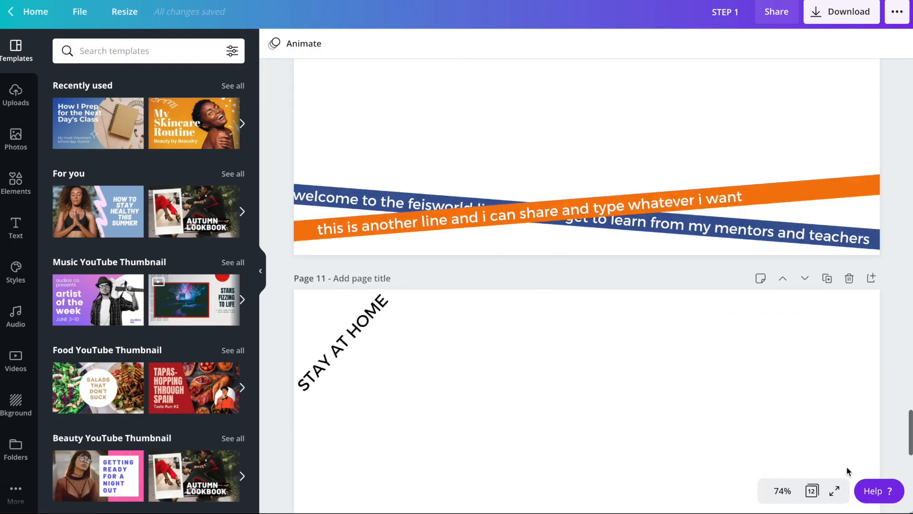
- Look over the black-and-white text layout on page 11 of the Canva design and duplicate that page
scroll(851, 469, down, 2)
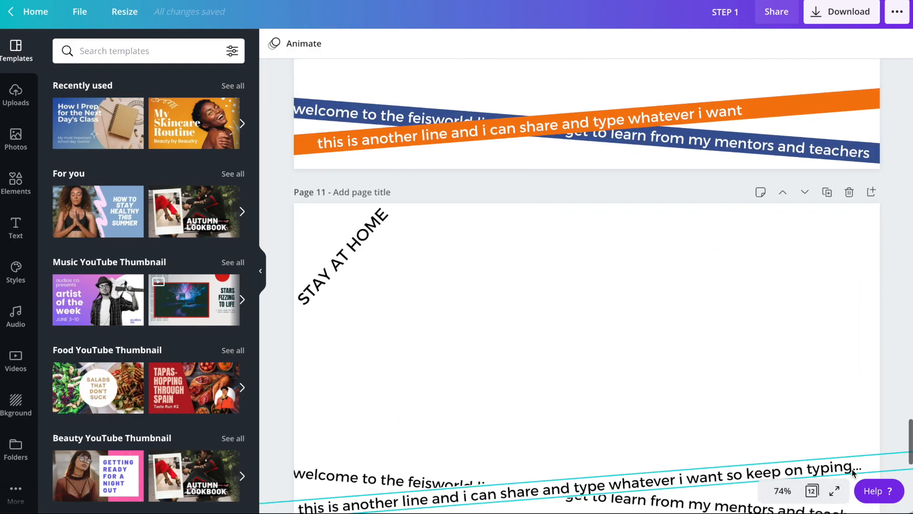
scroll(852, 469, down, 1)
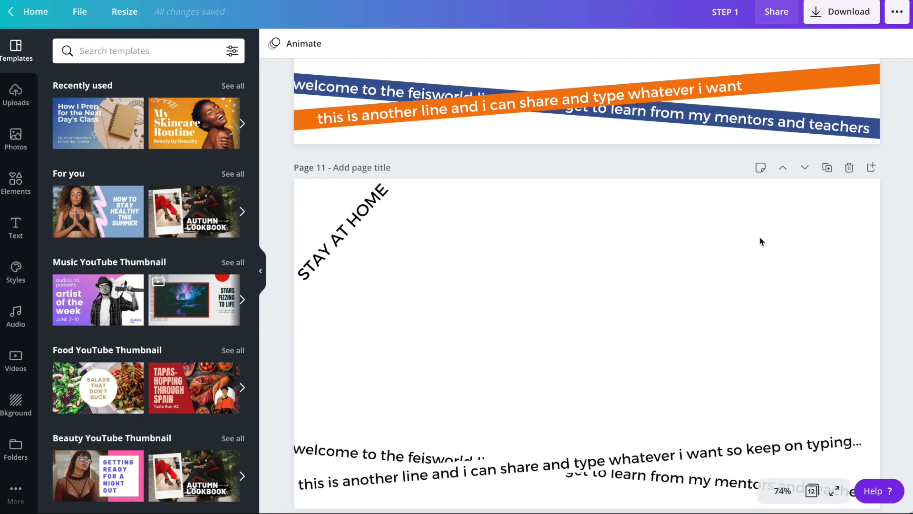
scroll(610, 237, down, 5)
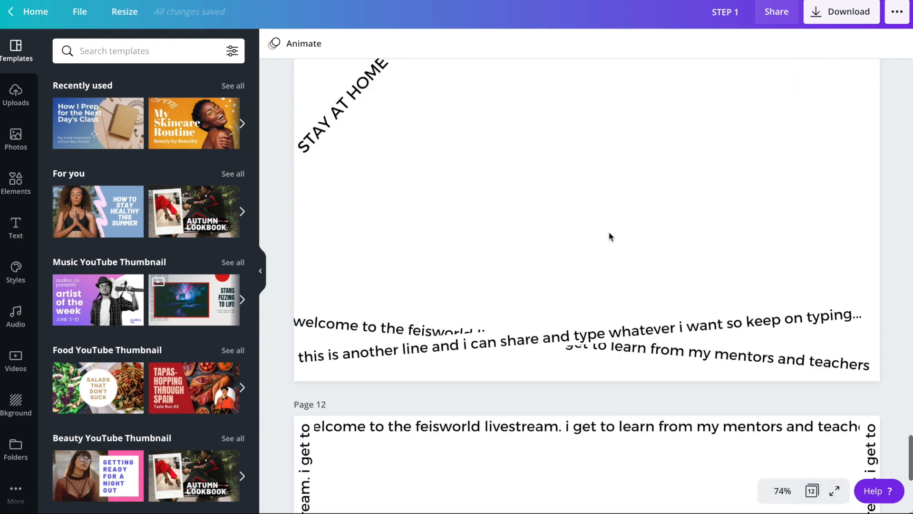
click(666, 330)
scroll(547, 200, up, 3)
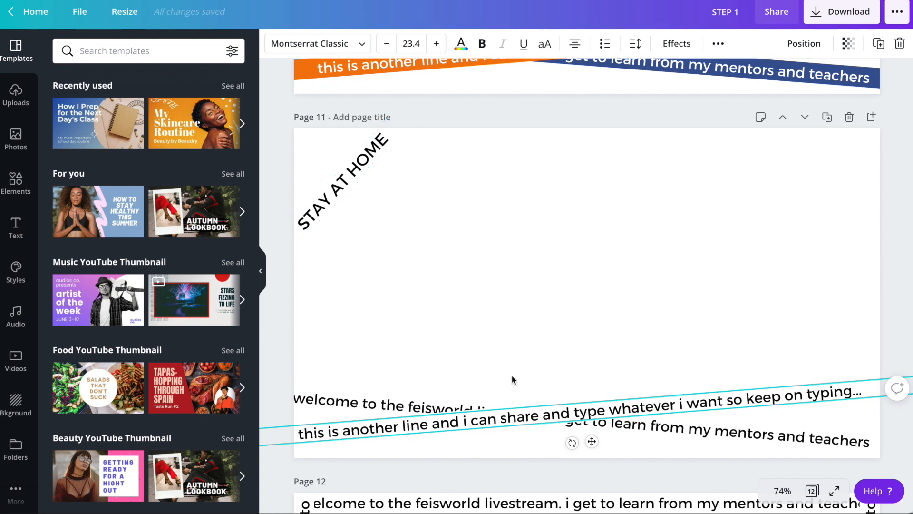
click(534, 340)
scroll(892, 366, down, 2)
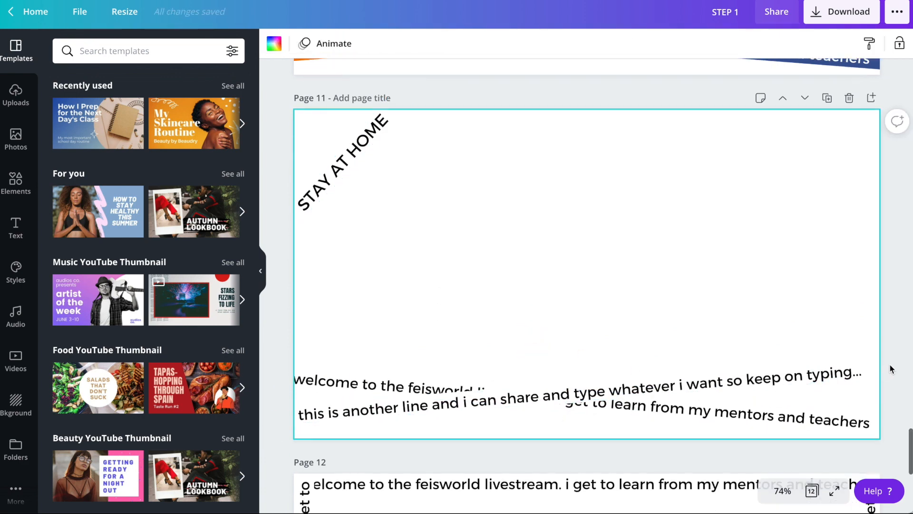
key(ctrl+d)
- On the duplicated page, move the welcome text up off its bar and fill the bar black
drag(323, 426, 326, 393)
click(308, 428)
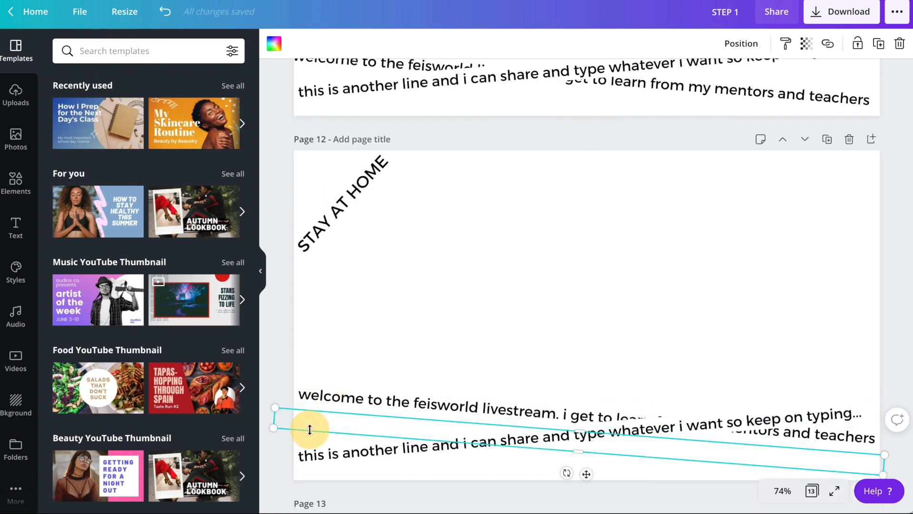
click(275, 44)
click(67, 167)
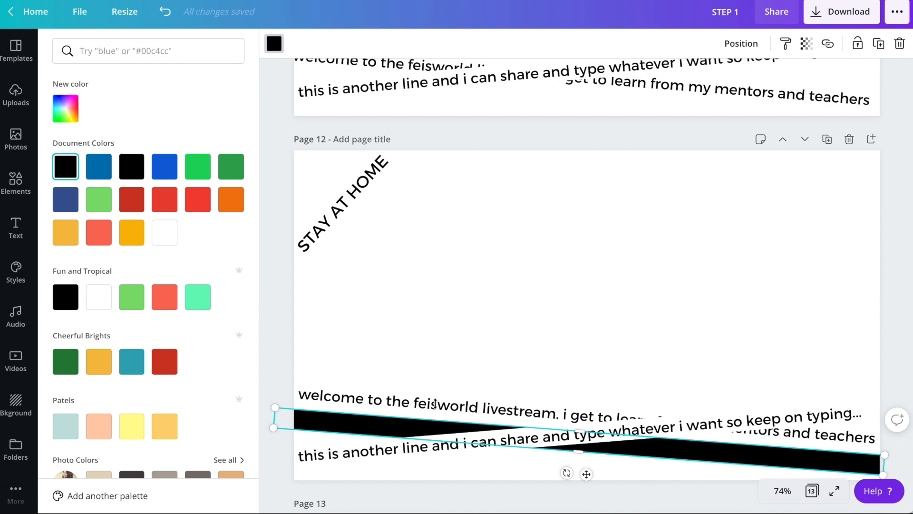
click(487, 345)
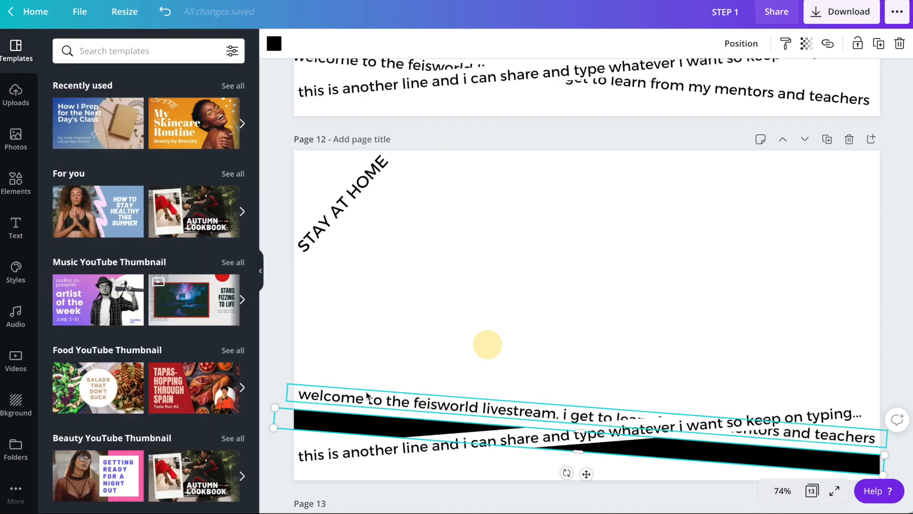
- Recolor the welcome text white and move it back onto the black bar
click(394, 404)
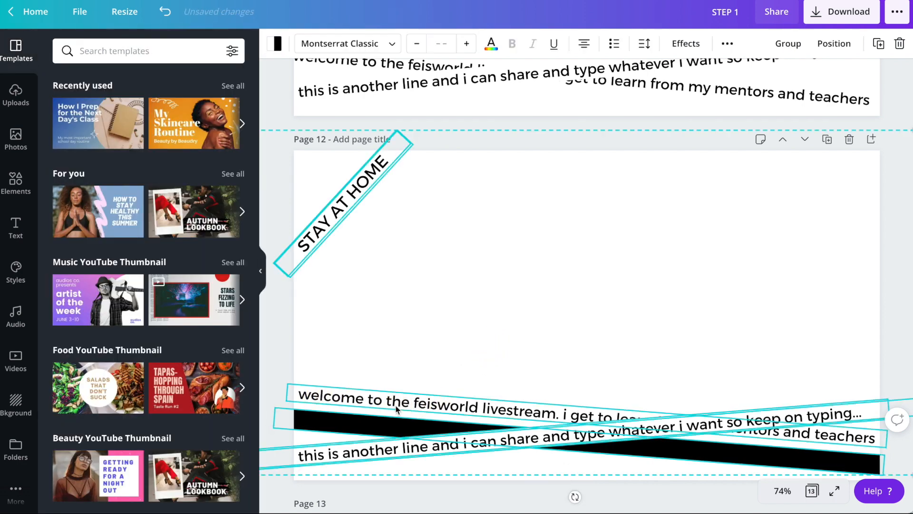
click(456, 340)
click(392, 404)
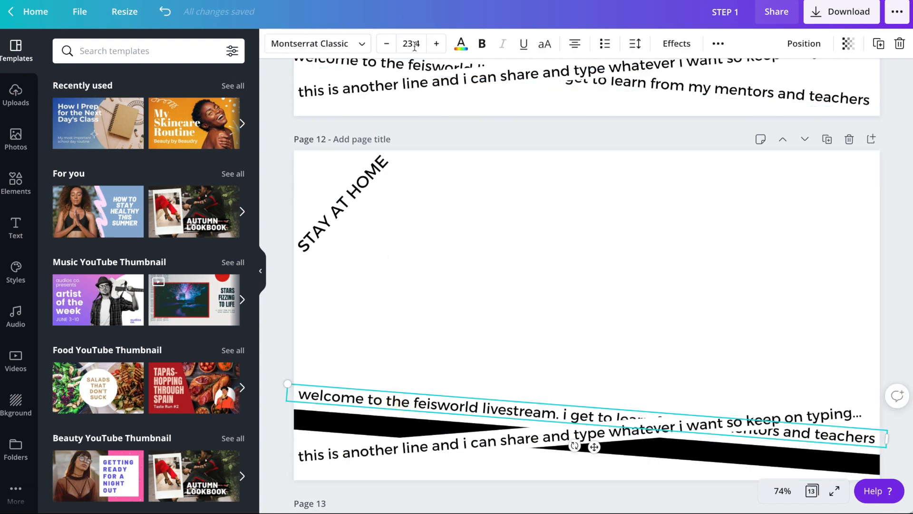
click(461, 43)
click(163, 233)
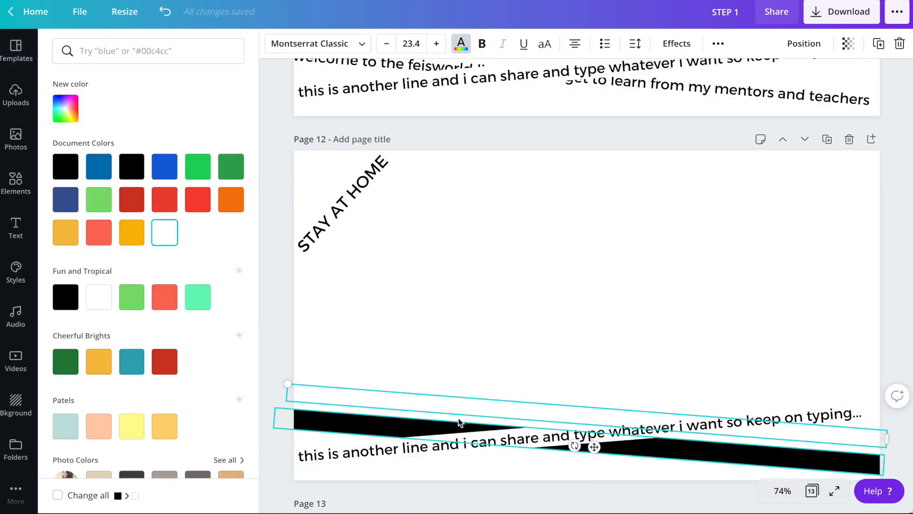
drag(456, 405, 449, 430)
click(787, 282)
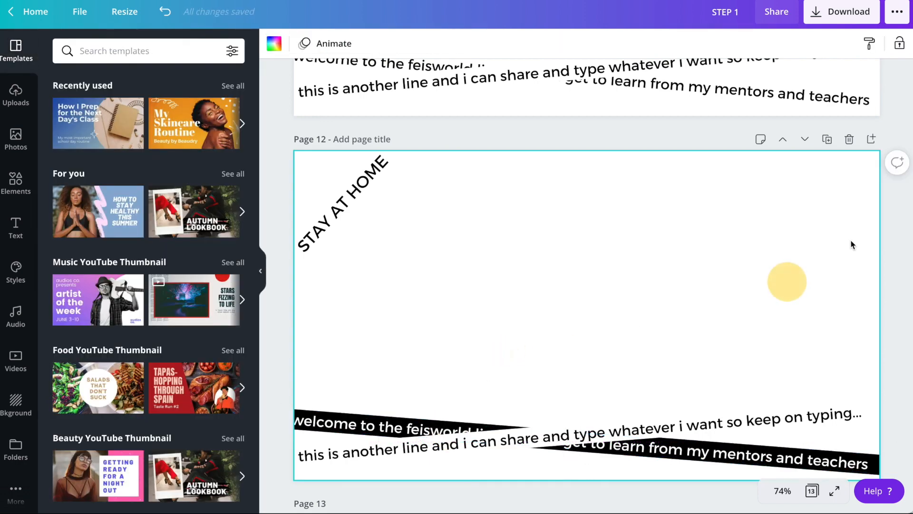
- Examine the page 13 layout with the welcome text running around the page as a frame
scroll(850, 394, down, 2)
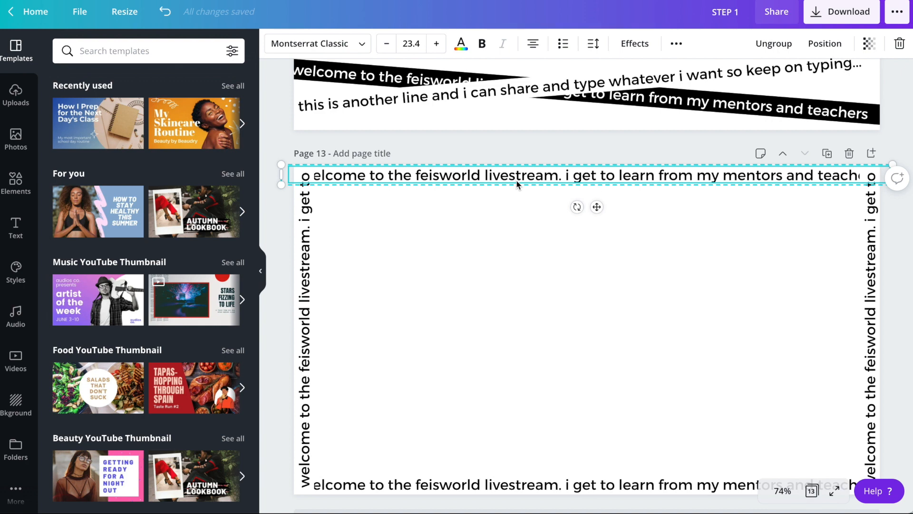
click(308, 221)
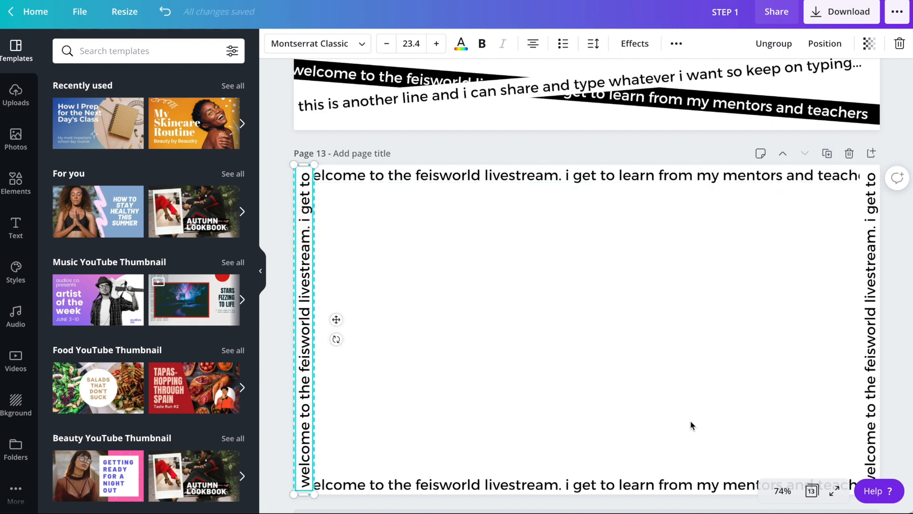
scroll(691, 424, down, 1)
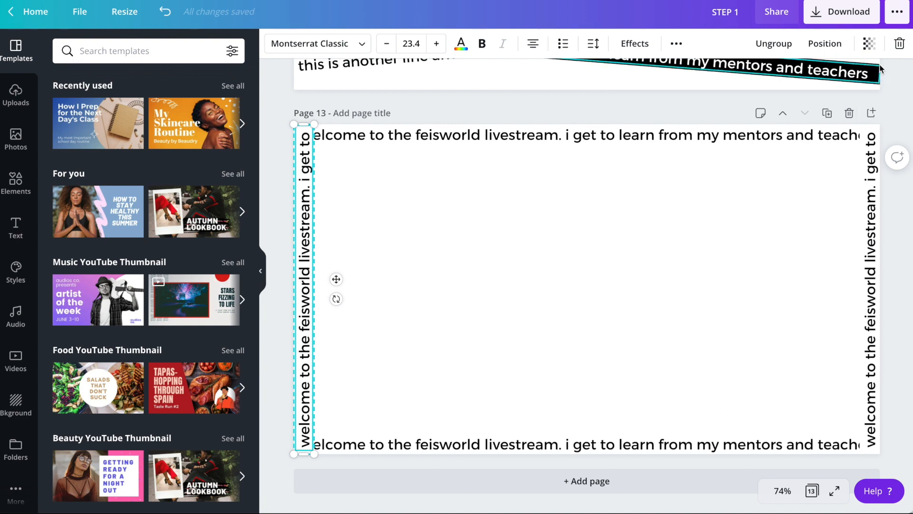
click(725, 310)
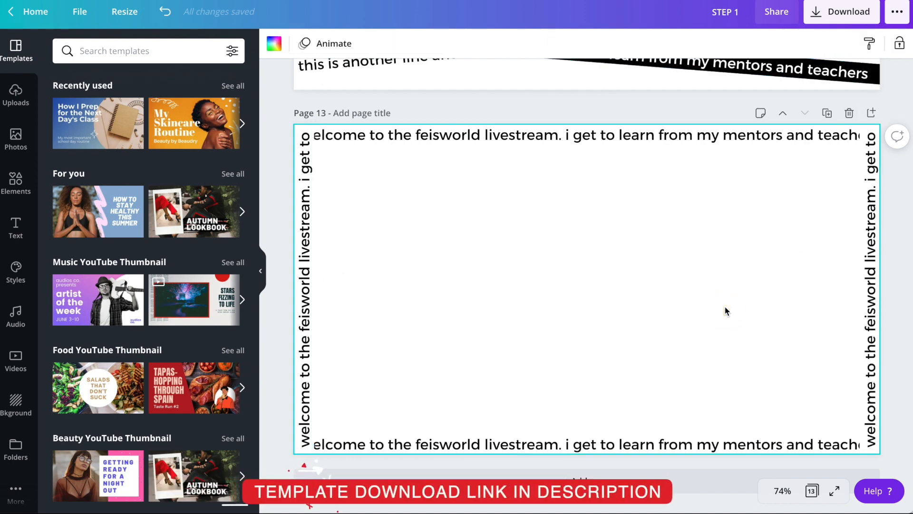